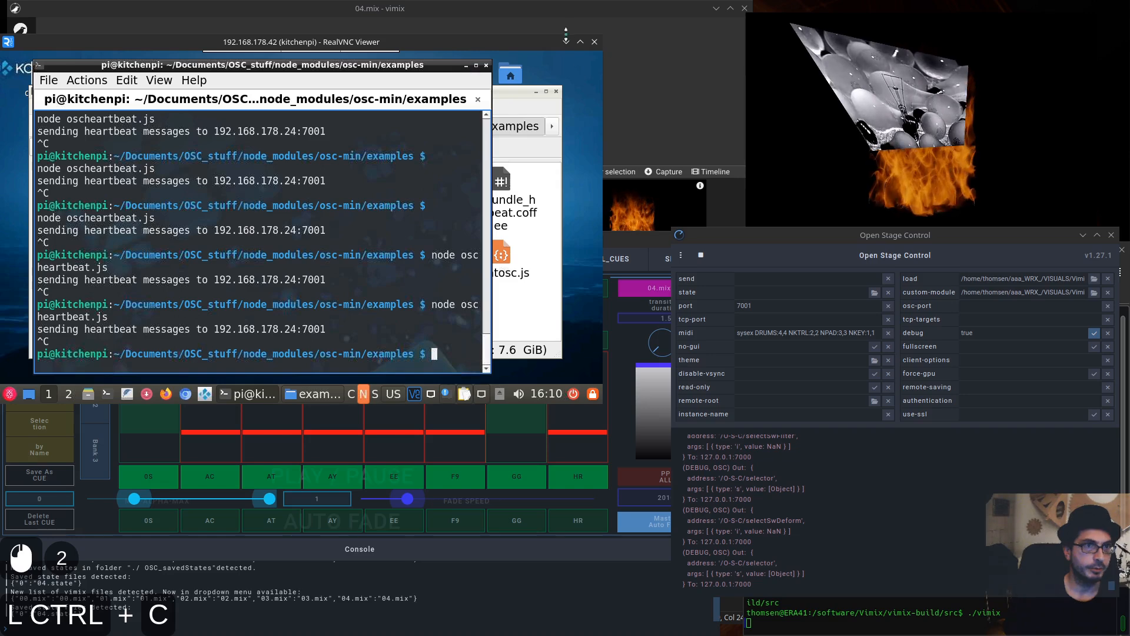
Put the remote desktop window away and stop the Open Stage Control server
{"action": "left_click", "coordinate": [556, 116]}
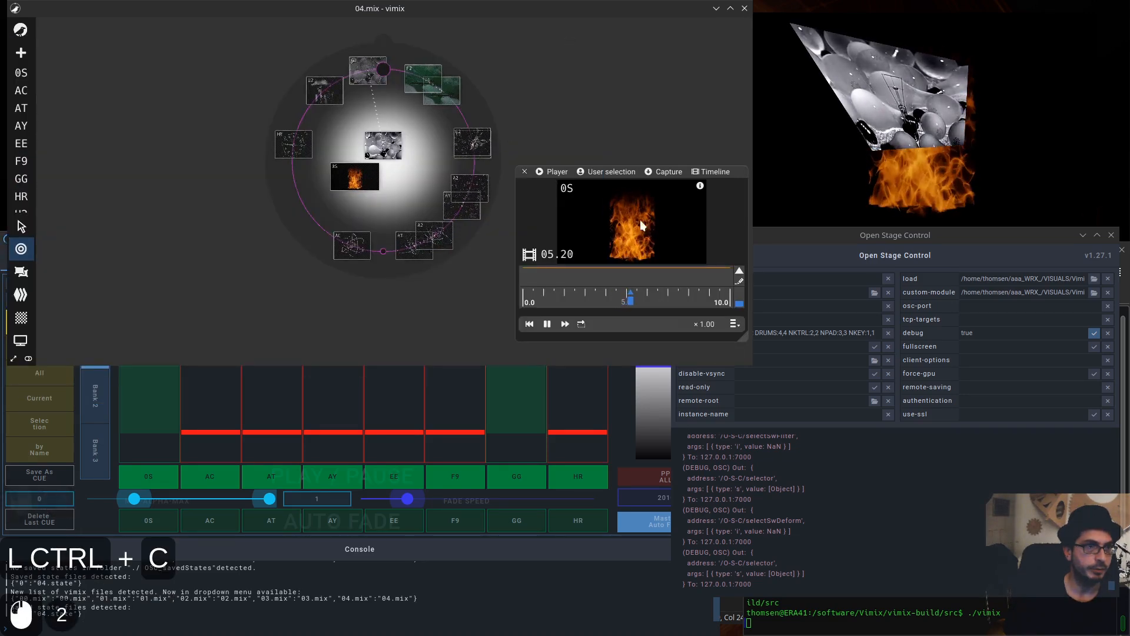
{"action": "left_click", "coordinate": [815, 237]}
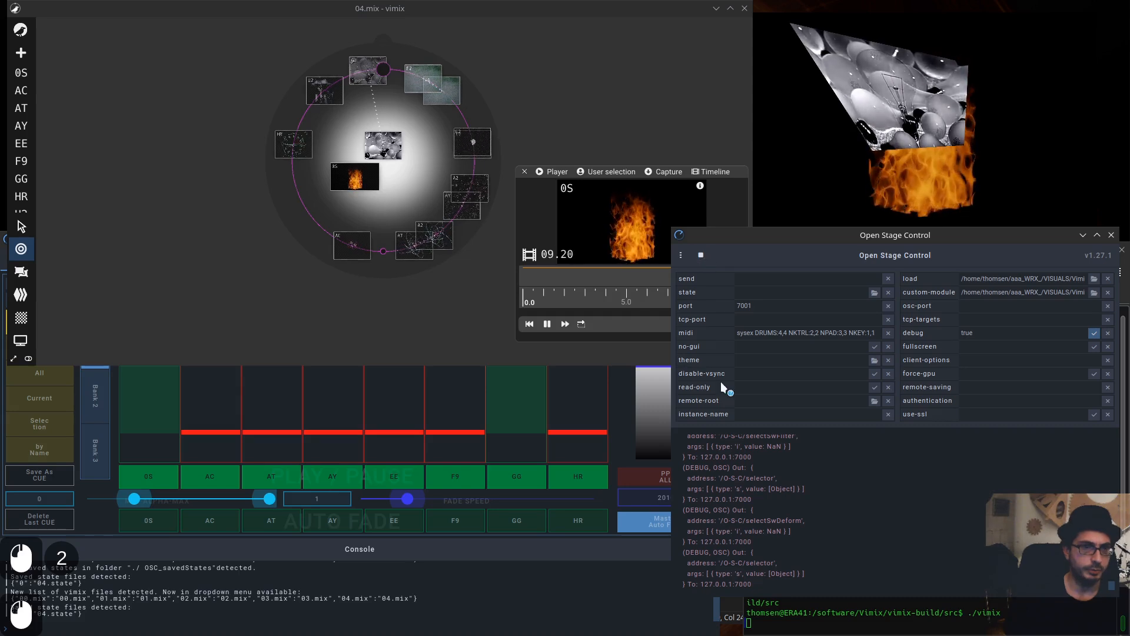
{"action": "left_click", "coordinate": [723, 238]}
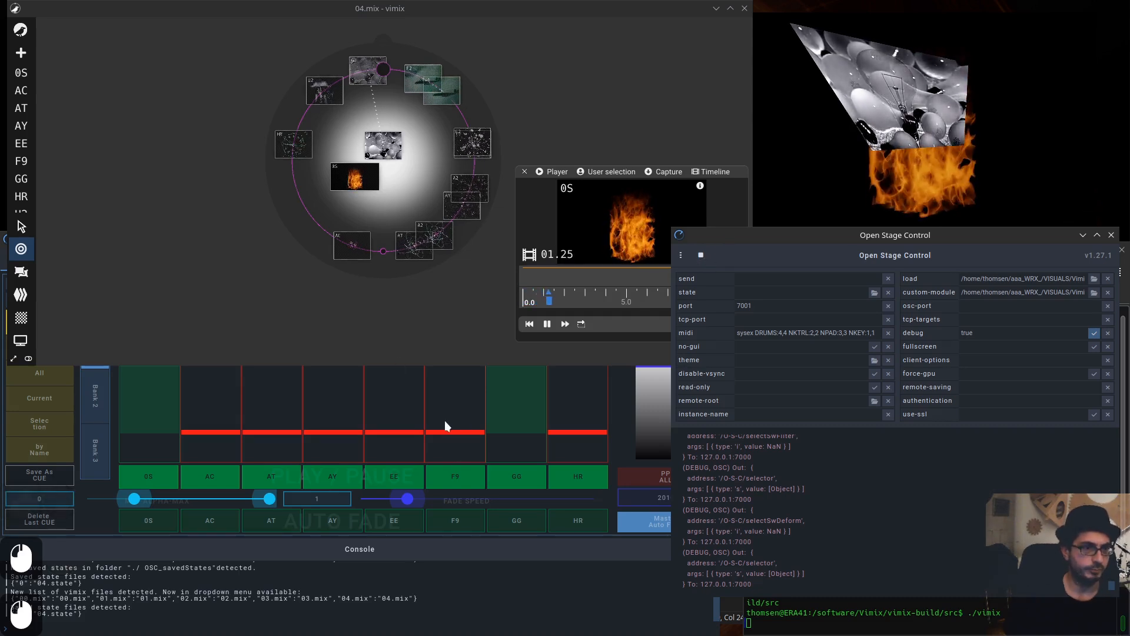
{"action": "left_click", "coordinate": [701, 256]}
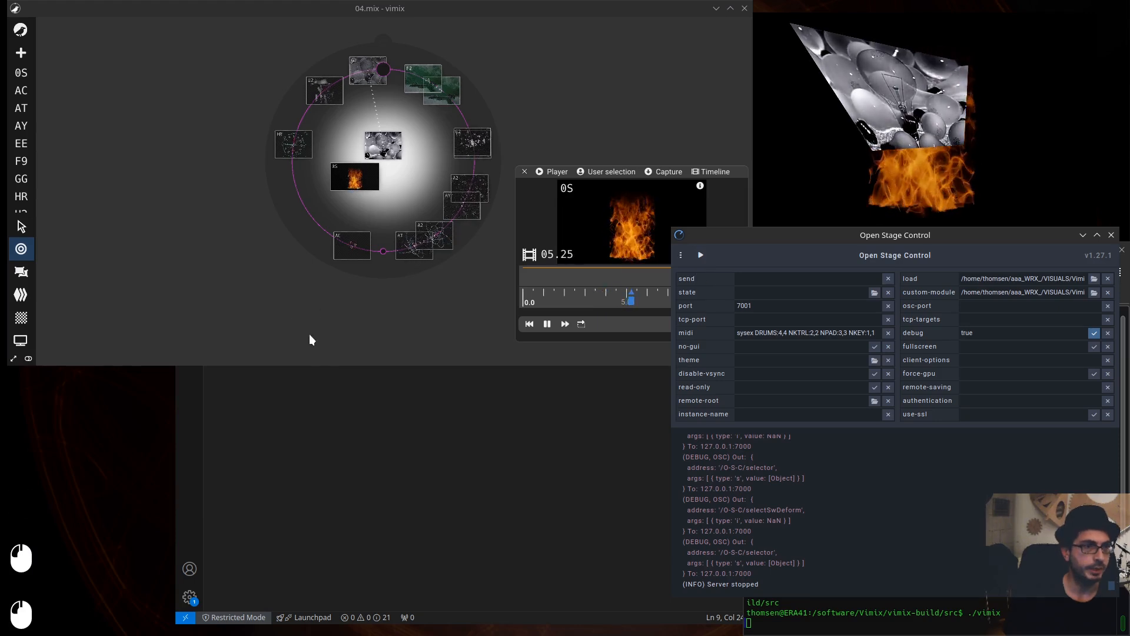
Clear the code editor off the desktop, bring vimix to the front and extend its window downward
{"action": "left_click", "coordinate": [294, 388]}
{"action": "left_click", "coordinate": [871, 71]}
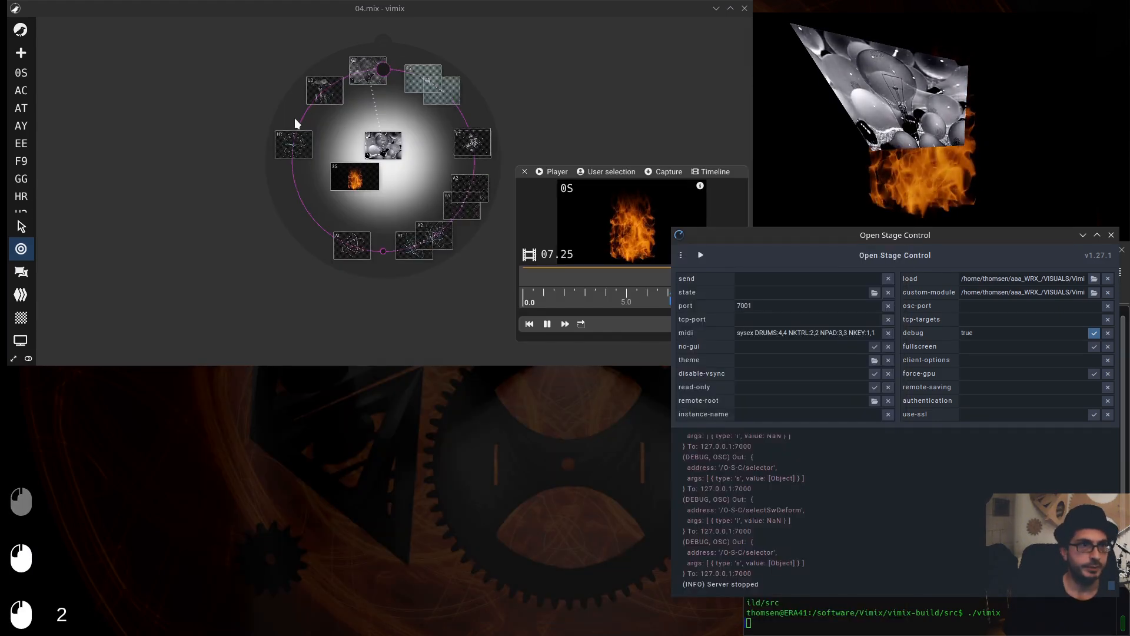
{"action": "left_click", "coordinate": [261, 271]}
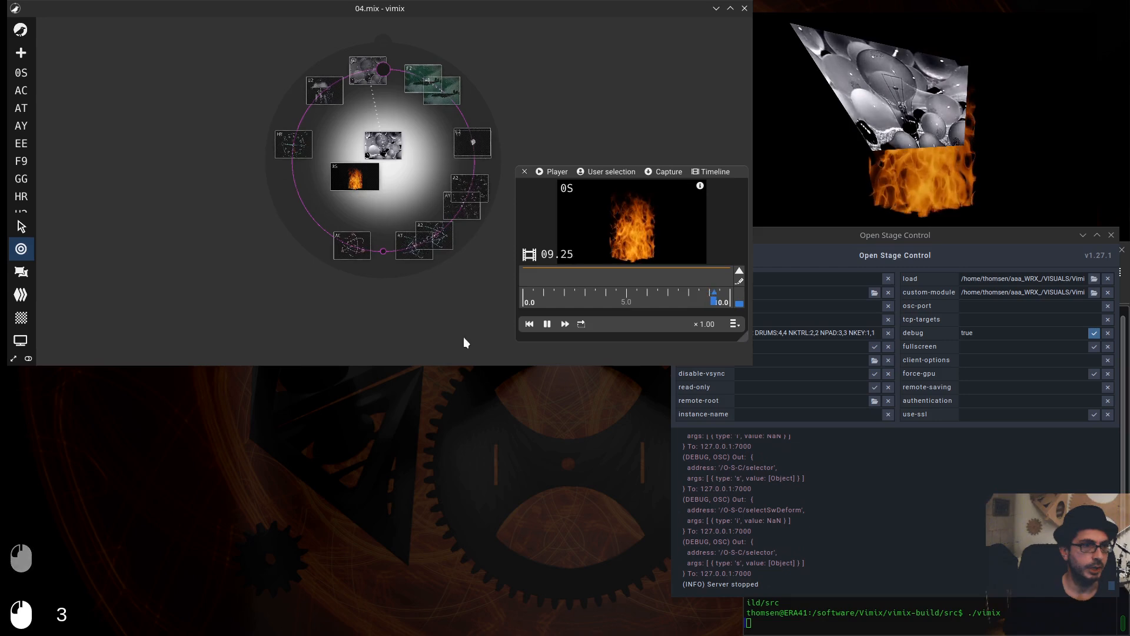
{"action": "left_click_drag", "start_coordinate": [467, 366], "coordinate": [466, 412]}
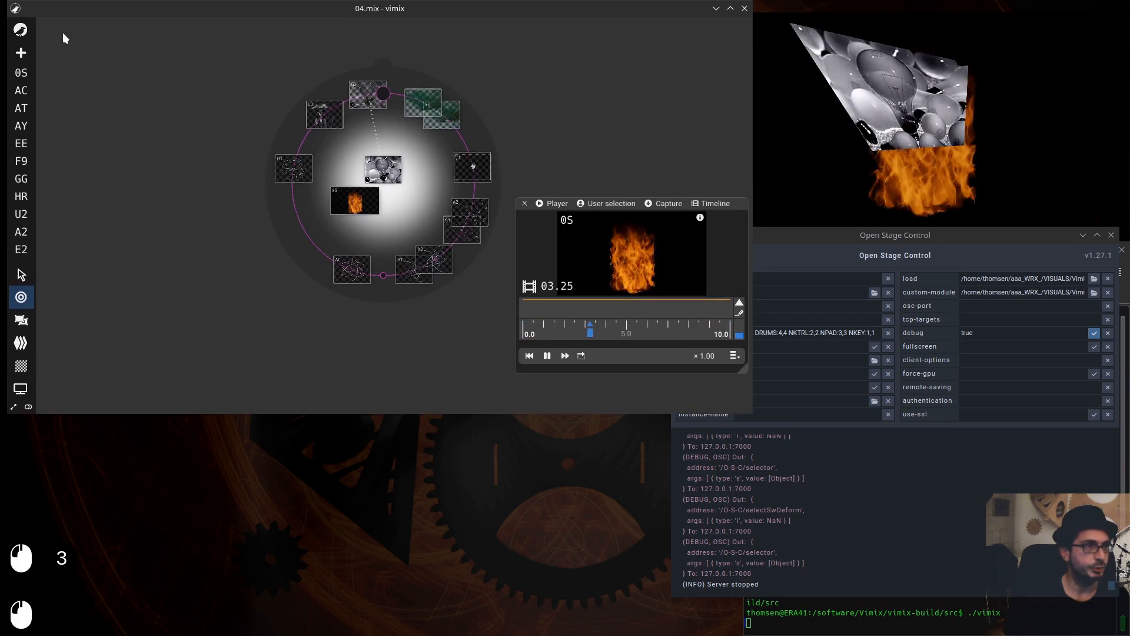
Export the vimix settings to the VimixOSCUI_test folder, replacing the existing 04_settings.xml
{"action": "left_click", "coordinate": [21, 30]}
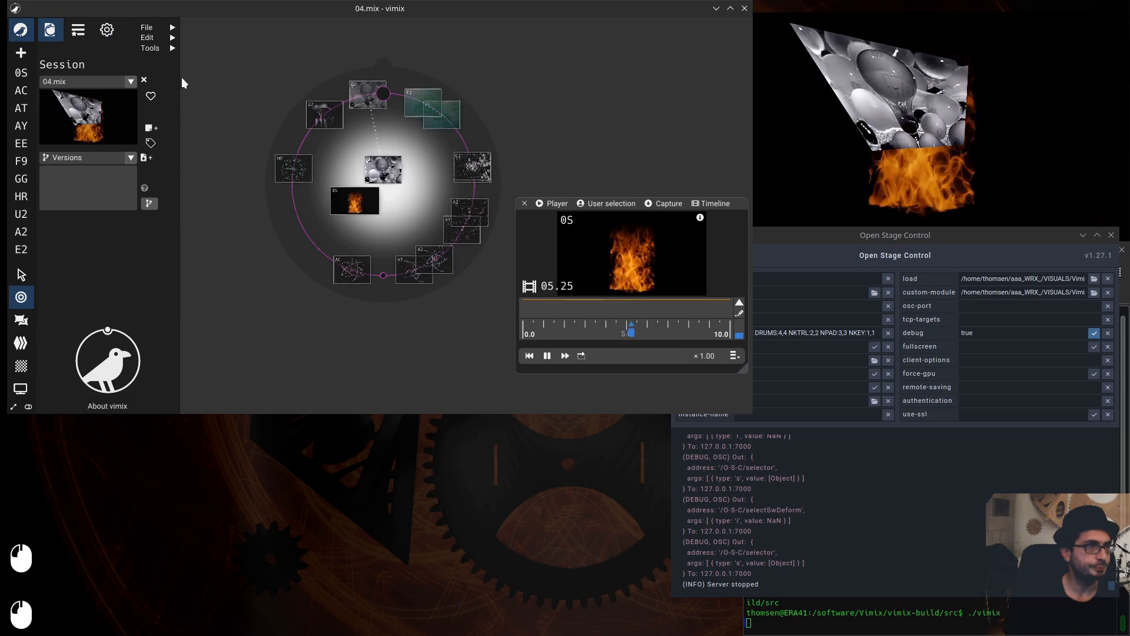
{"action": "left_click", "coordinate": [108, 32]}
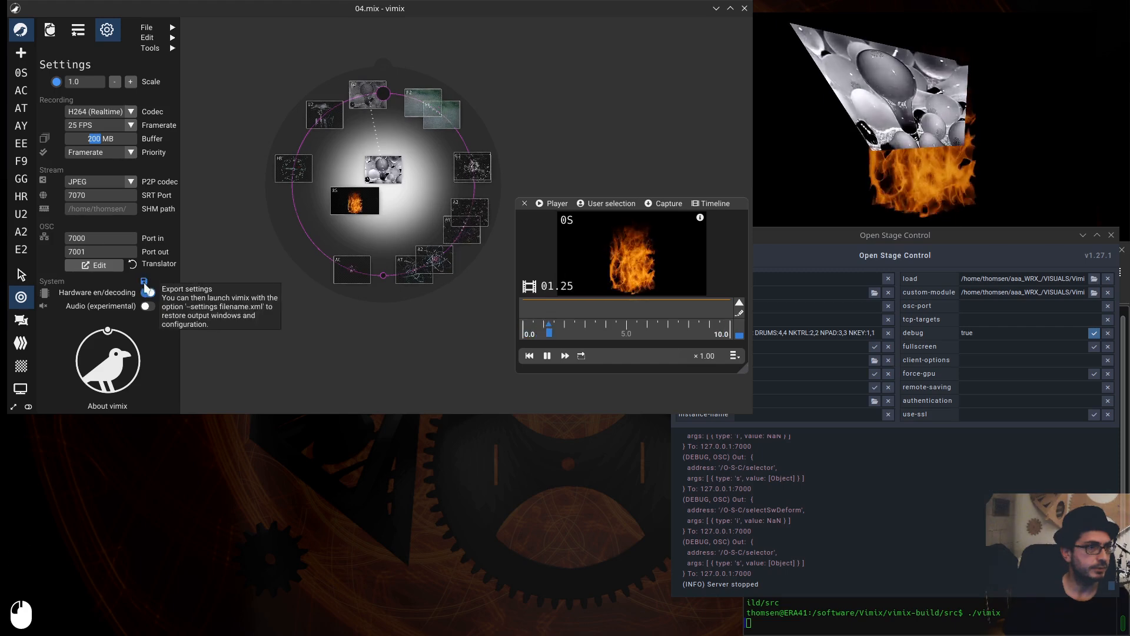
{"action": "left_click", "coordinate": [144, 282]}
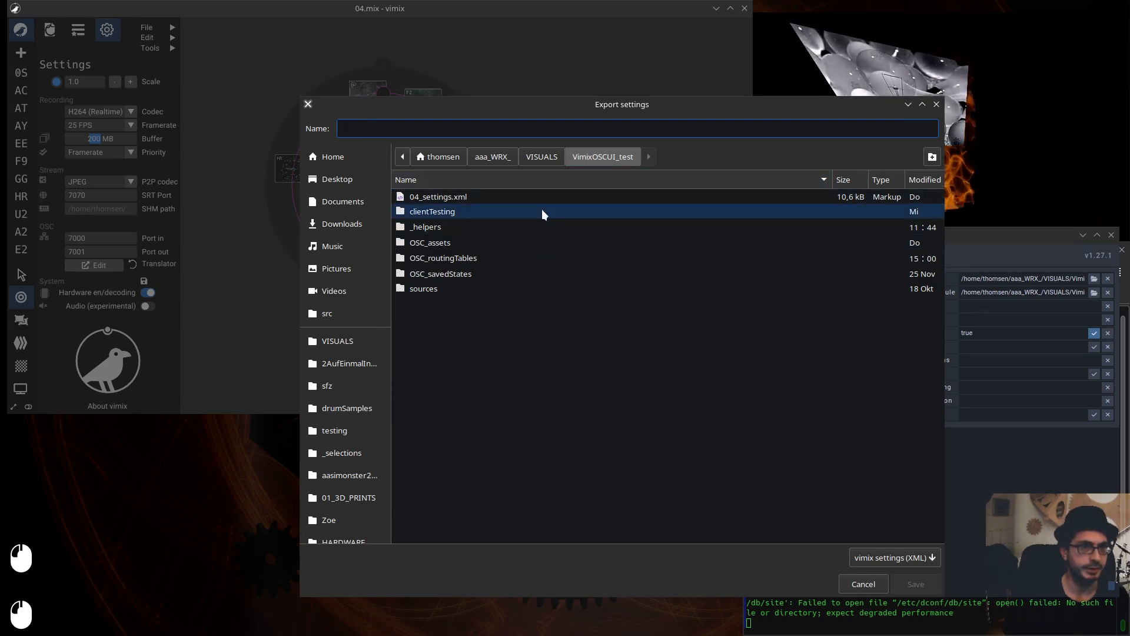
{"action": "left_click", "coordinate": [428, 197]}
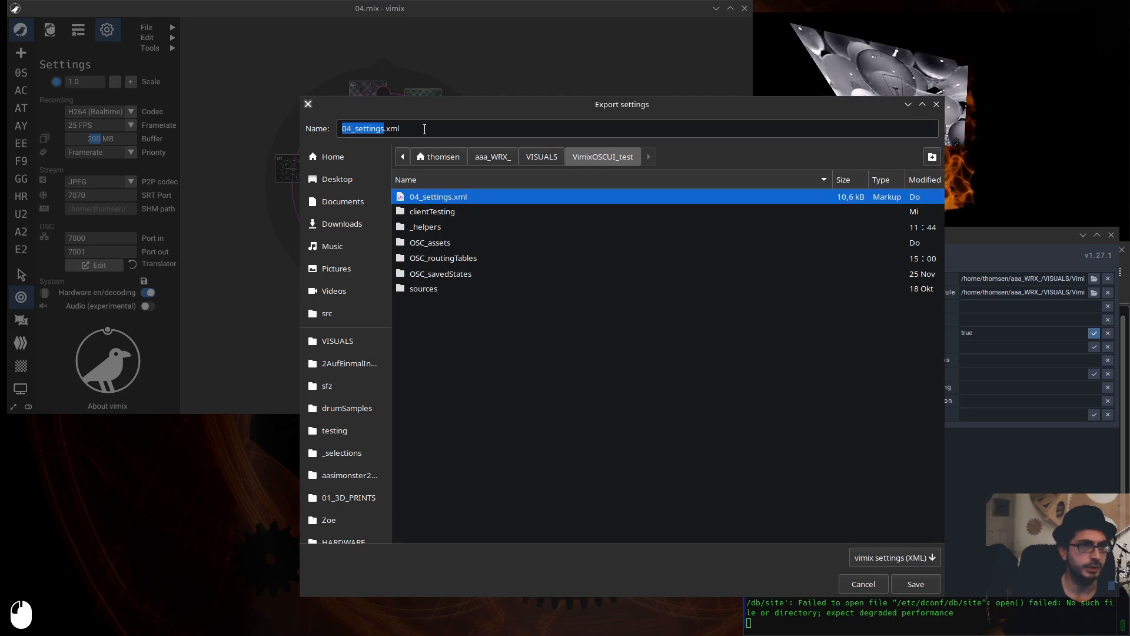
{"action": "left_click", "coordinate": [383, 128]}
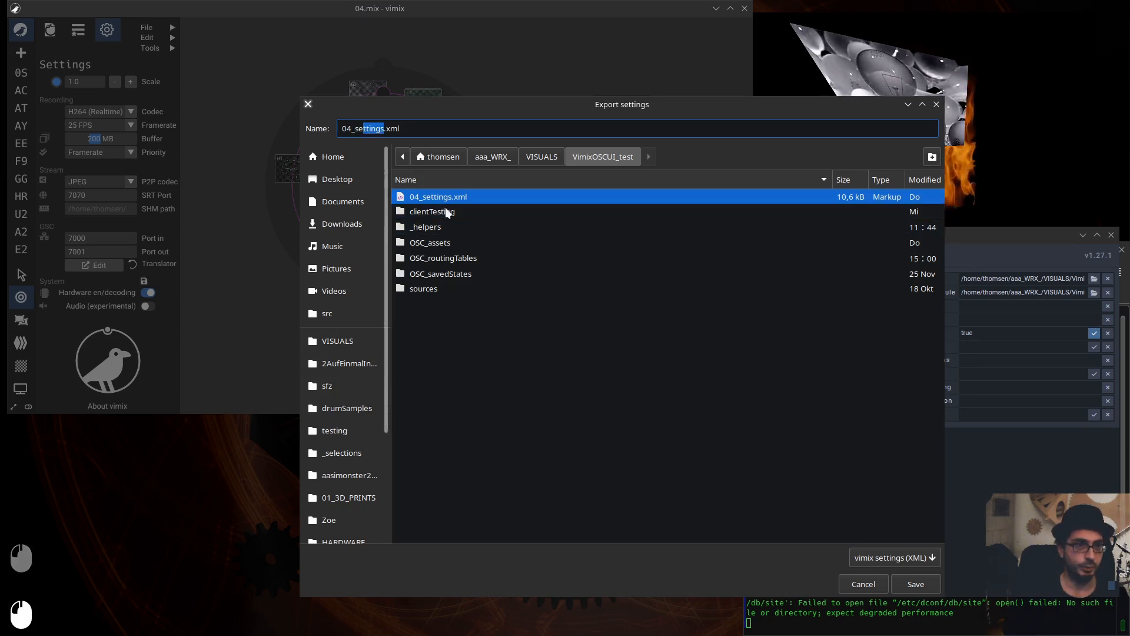
{"action": "left_click", "coordinate": [917, 582]}
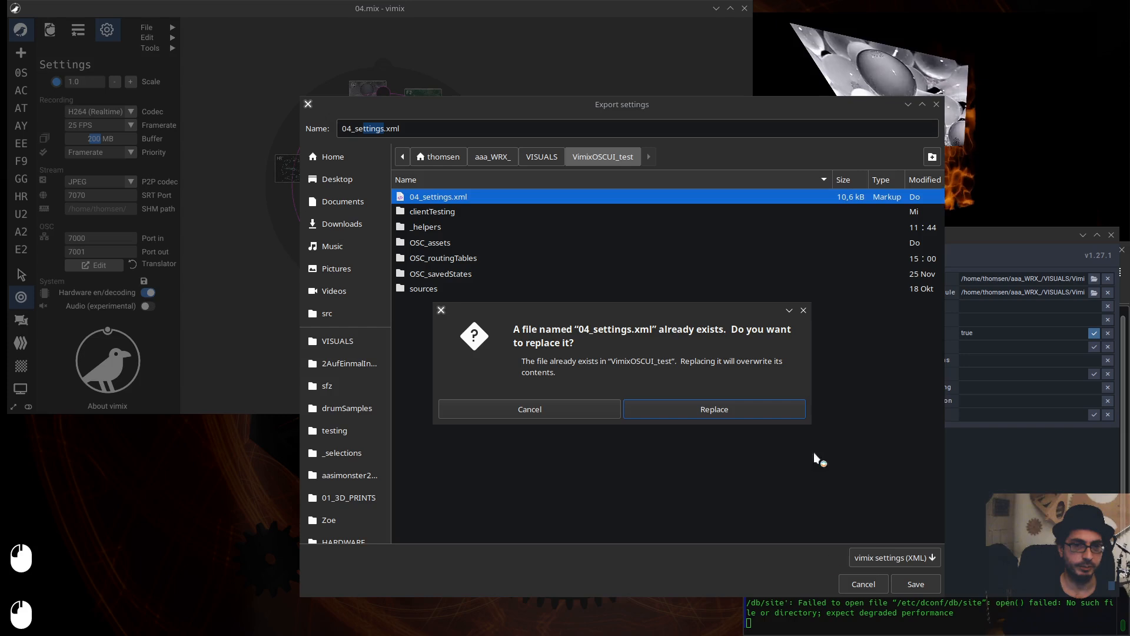
{"action": "left_click", "coordinate": [757, 404]}
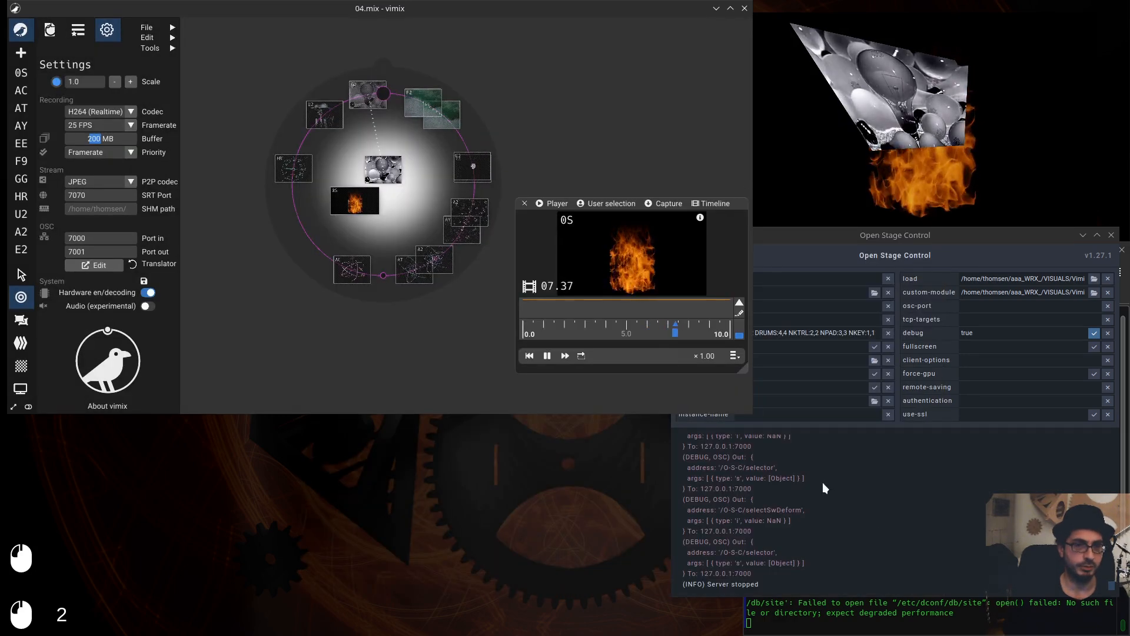
Switch to the src folder in Dolphin and terminate the vimix process running in its terminal
{"action": "left_click", "coordinate": [995, 630]}
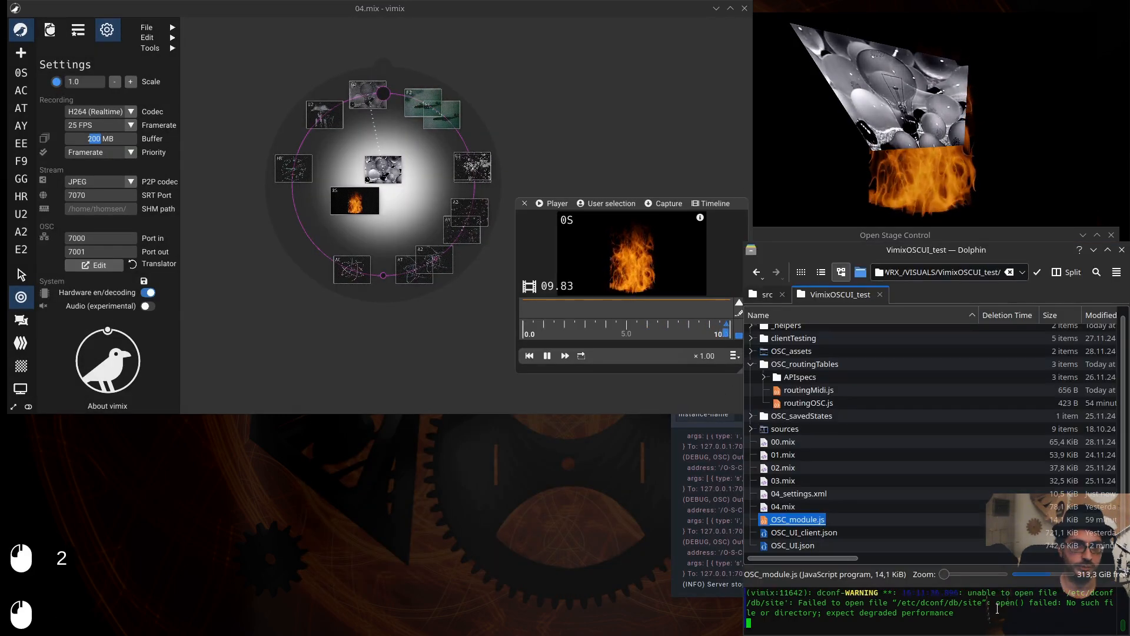
{"action": "left_click", "coordinate": [767, 294]}
{"action": "key", "text": "ctrl+v"}
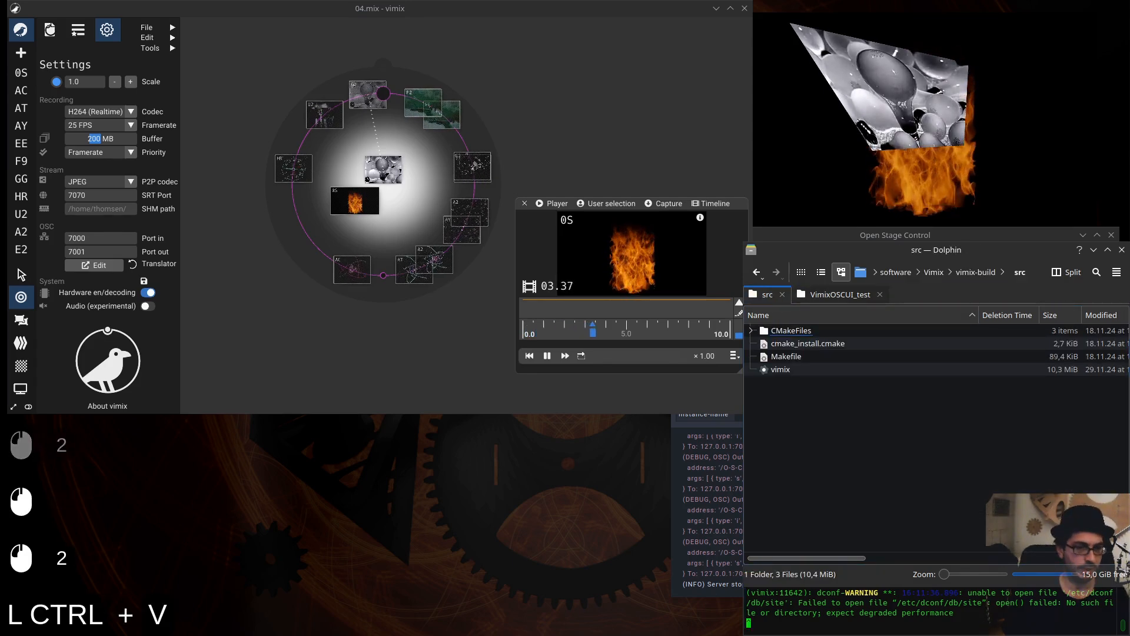
{"action": "key", "text": "ctrl+c"}
{"action": "key", "text": "ctrl+c"}
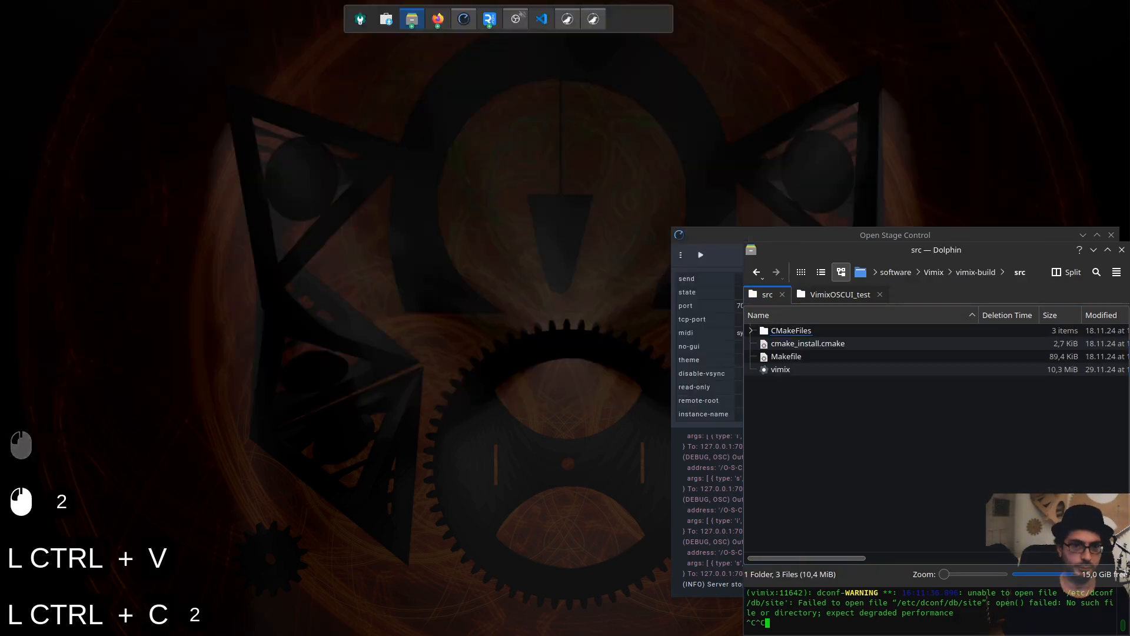
{"action": "left_click", "coordinate": [855, 450]}
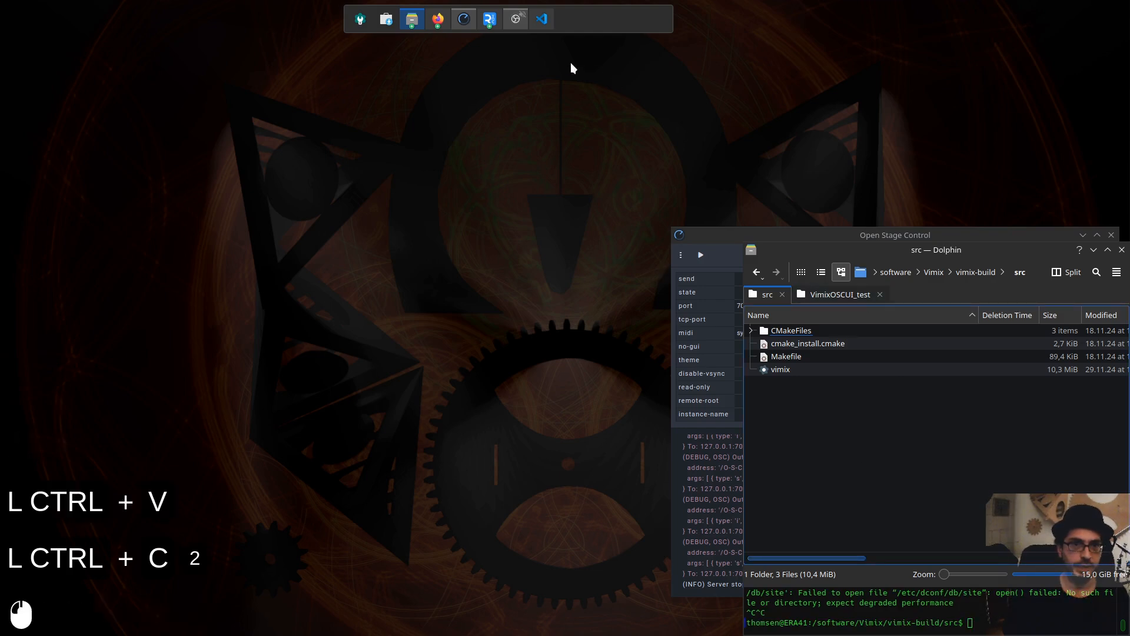
Switch to Firefox and examine the --settings and --headless options on the vimix wiki's Command line usage page
{"action": "left_click", "coordinate": [437, 19]}
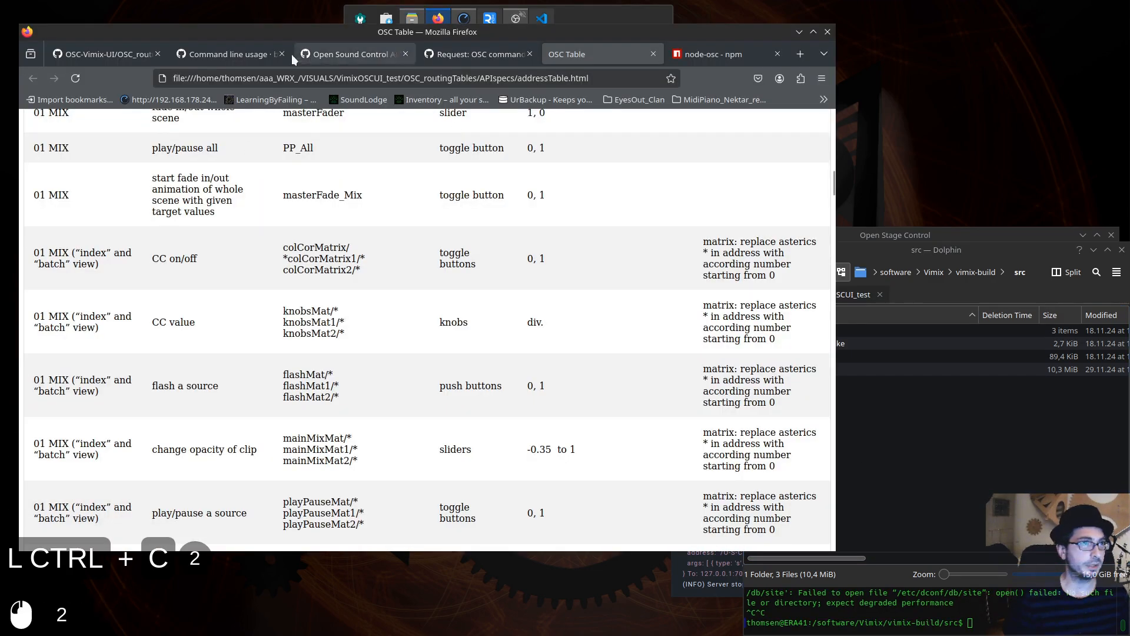
{"action": "left_click", "coordinate": [248, 54]}
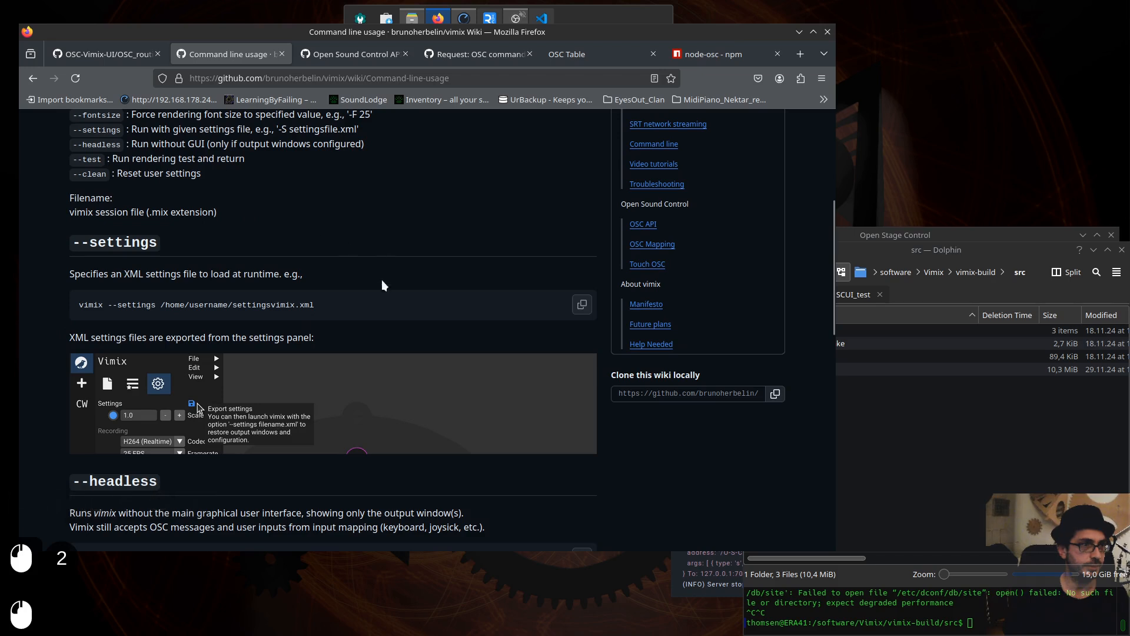
{"action": "scroll", "coordinate": [307, 312], "scroll_direction": "up", "scroll_amount": 5}
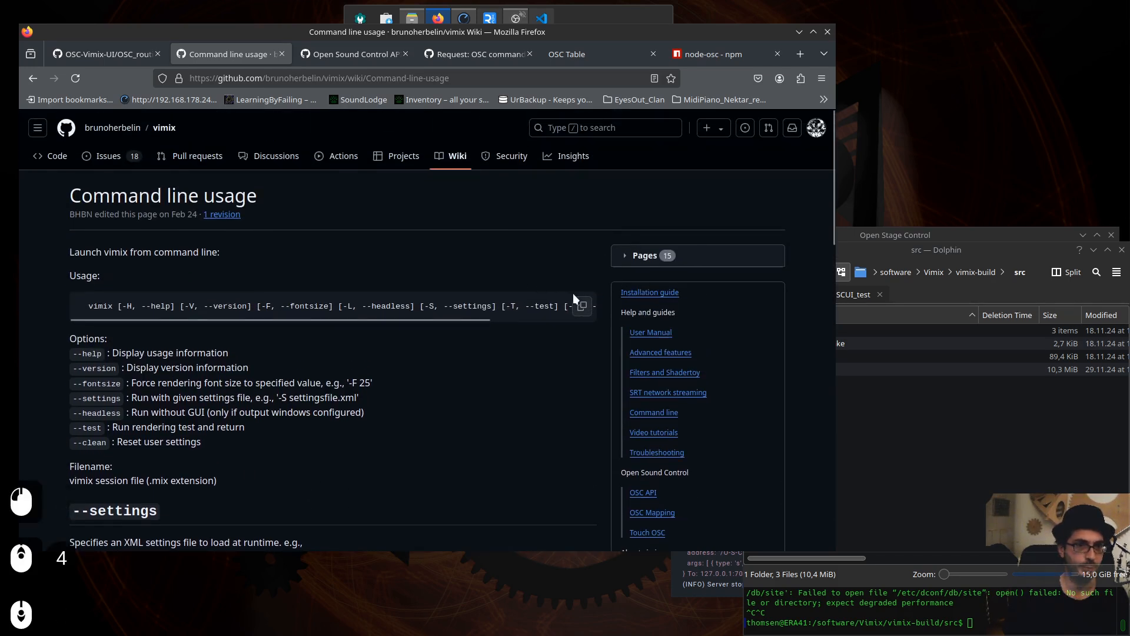
{"action": "scroll", "coordinate": [594, 323], "scroll_direction": "down", "scroll_amount": 1}
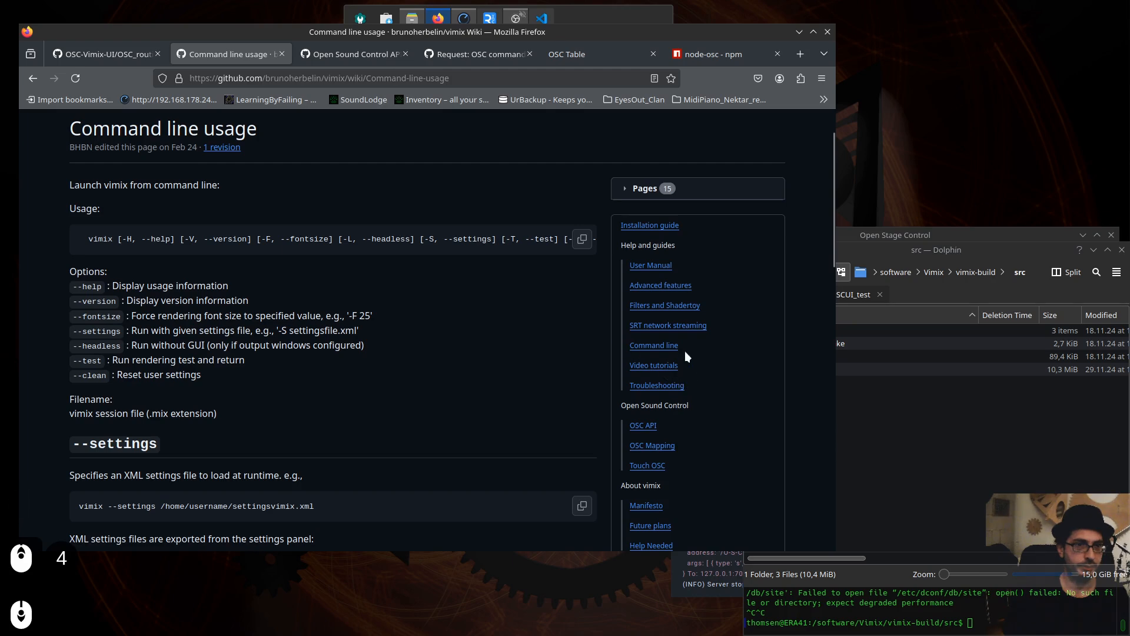
{"action": "left_click", "coordinate": [657, 348]}
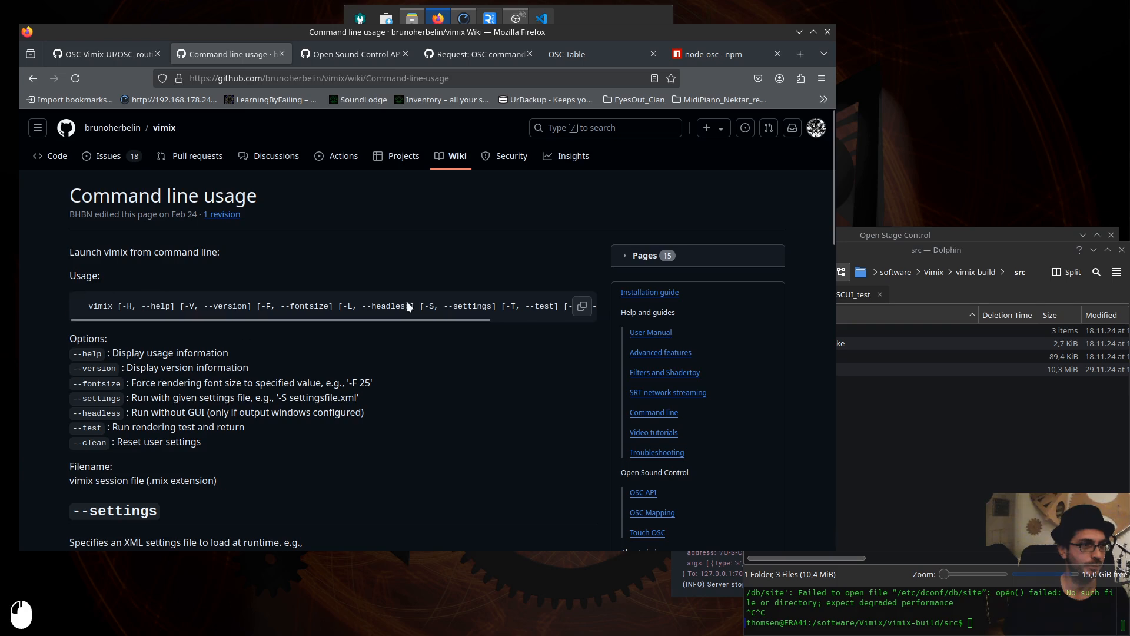
{"action": "scroll", "coordinate": [235, 303], "scroll_direction": "down", "scroll_amount": 3}
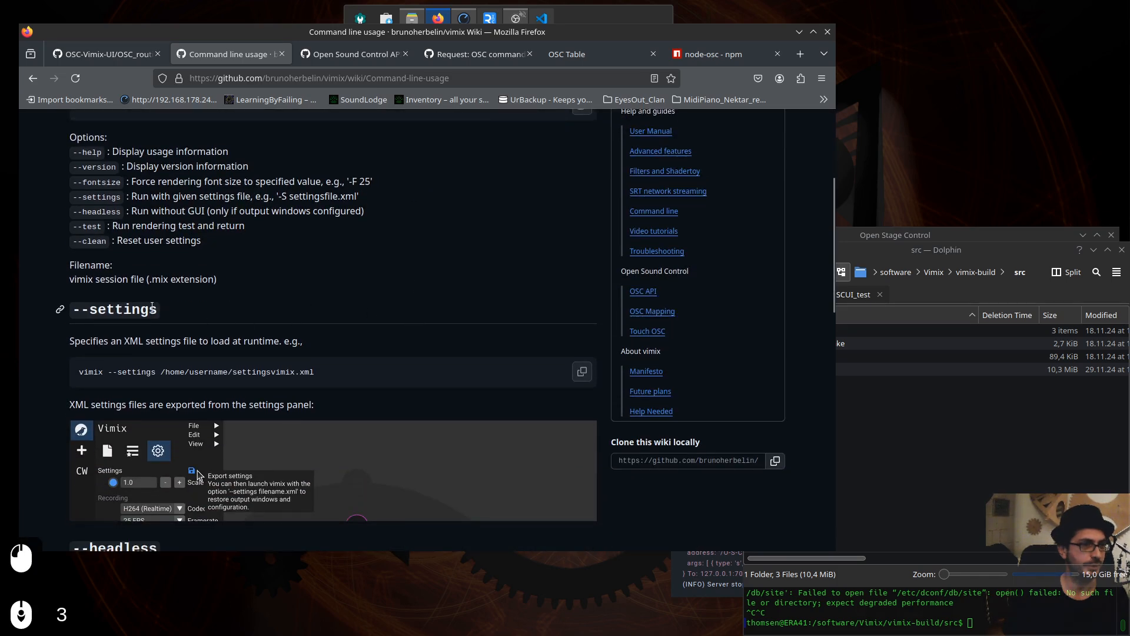
{"action": "scroll", "coordinate": [149, 313], "scroll_direction": "down", "scroll_amount": 4}
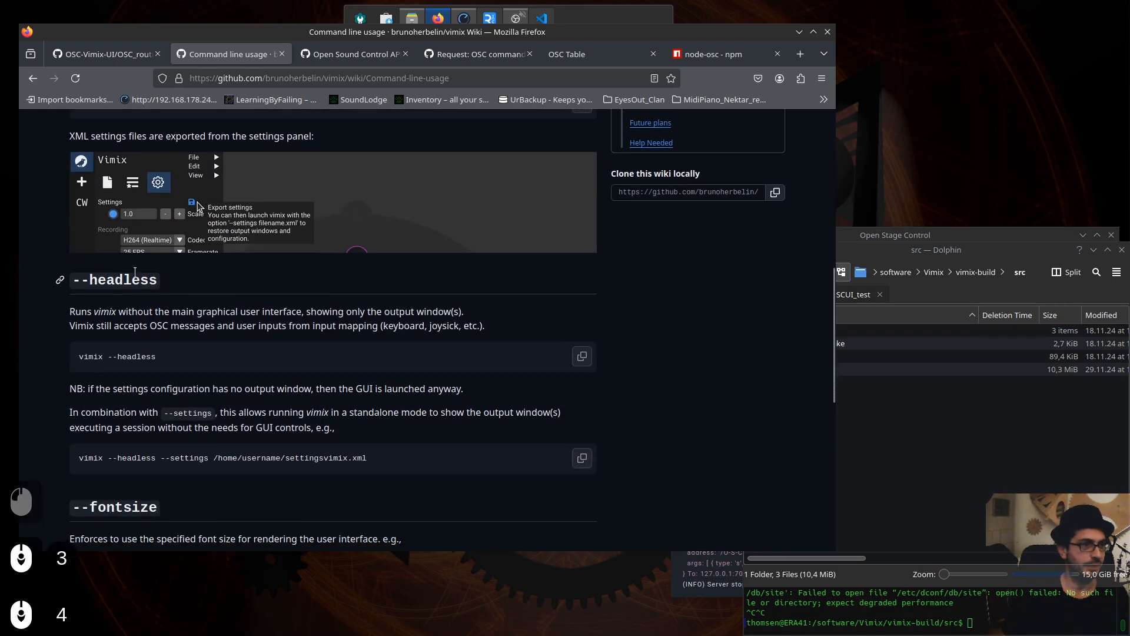
{"action": "left_click", "coordinate": [156, 281]}
{"action": "left_click", "coordinate": [79, 284]}
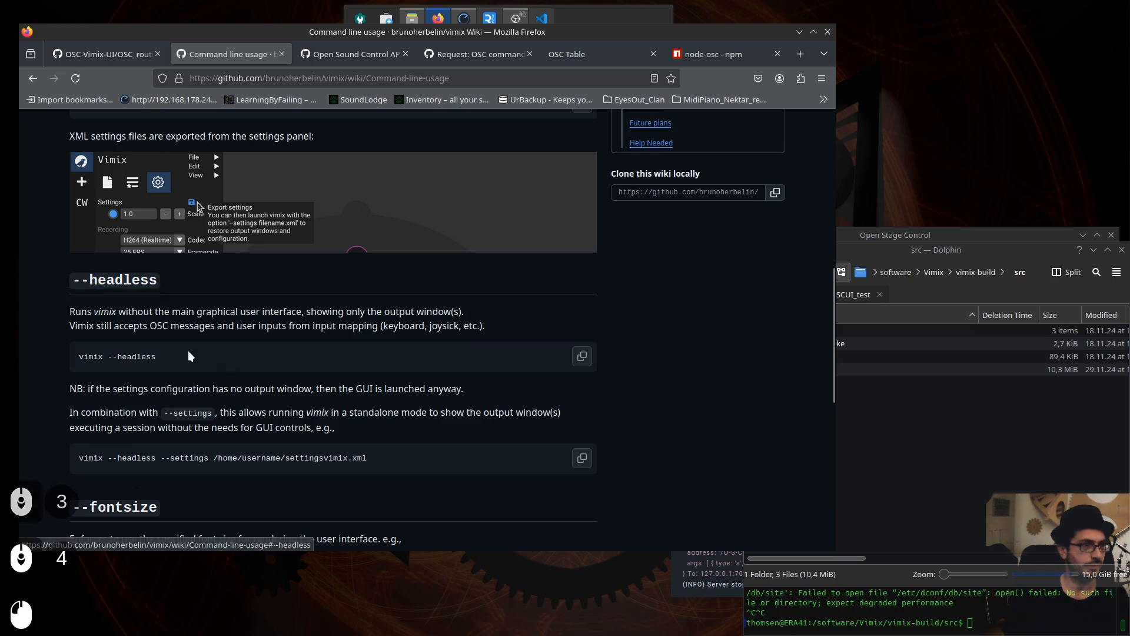
{"action": "left_click", "coordinate": [157, 357]}
{"action": "left_click_drag", "start_coordinate": [157, 357], "coordinate": [79, 359]}
{"action": "scroll", "coordinate": [371, 439], "scroll_direction": "down", "scroll_amount": 1}
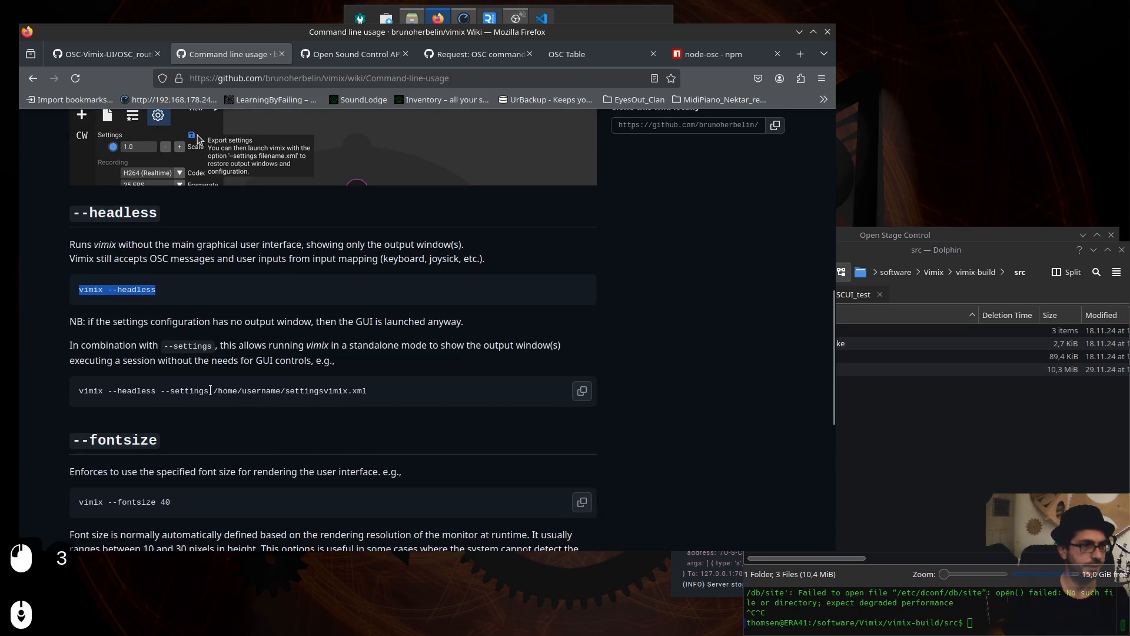
Copy "vimix --headless --settings" from the wiki example and enter it in Dolphin's terminal prefixed with "./"
{"action": "left_click", "coordinate": [210, 391]}
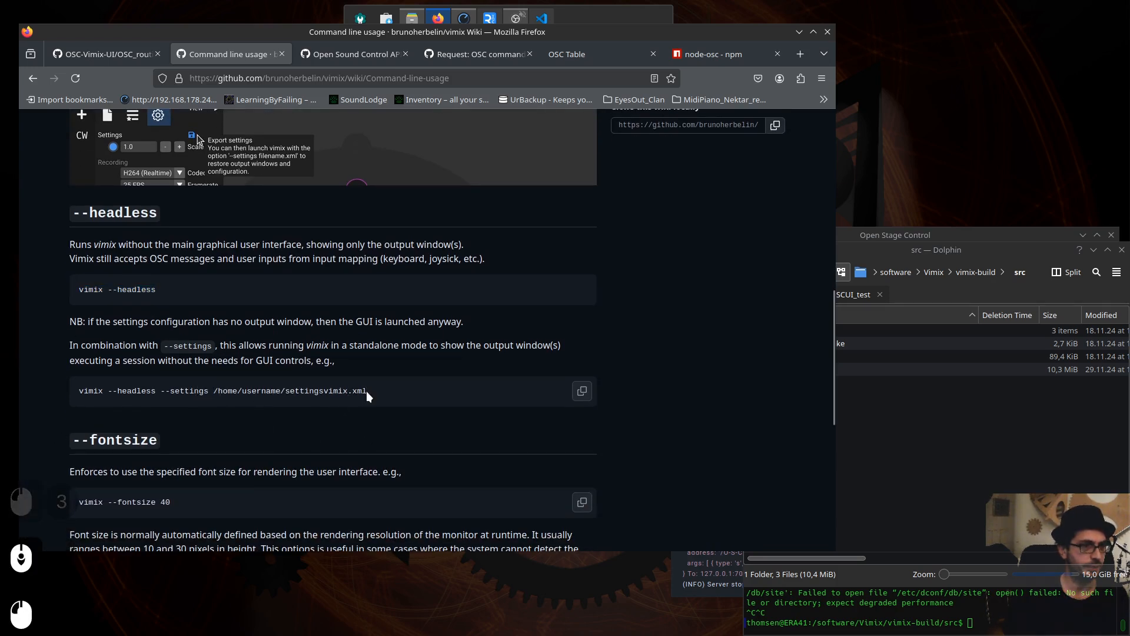
{"action": "left_click_drag", "start_coordinate": [210, 391], "coordinate": [78, 392]}
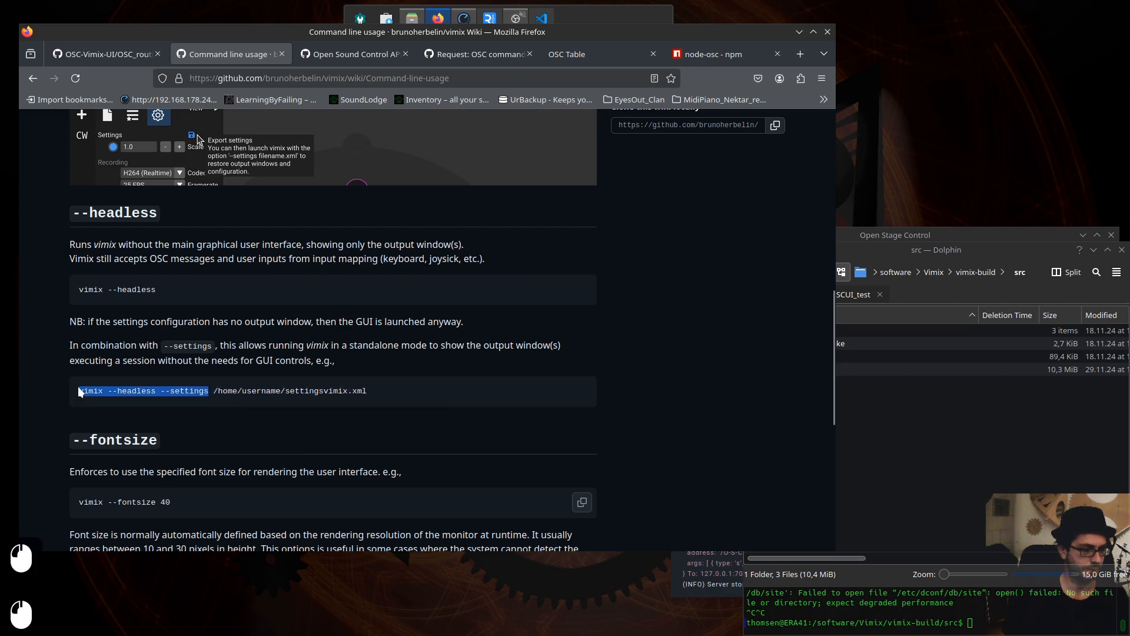
{"action": "key", "text": "ctrl+c"}
{"action": "left_click", "coordinate": [1007, 623]}
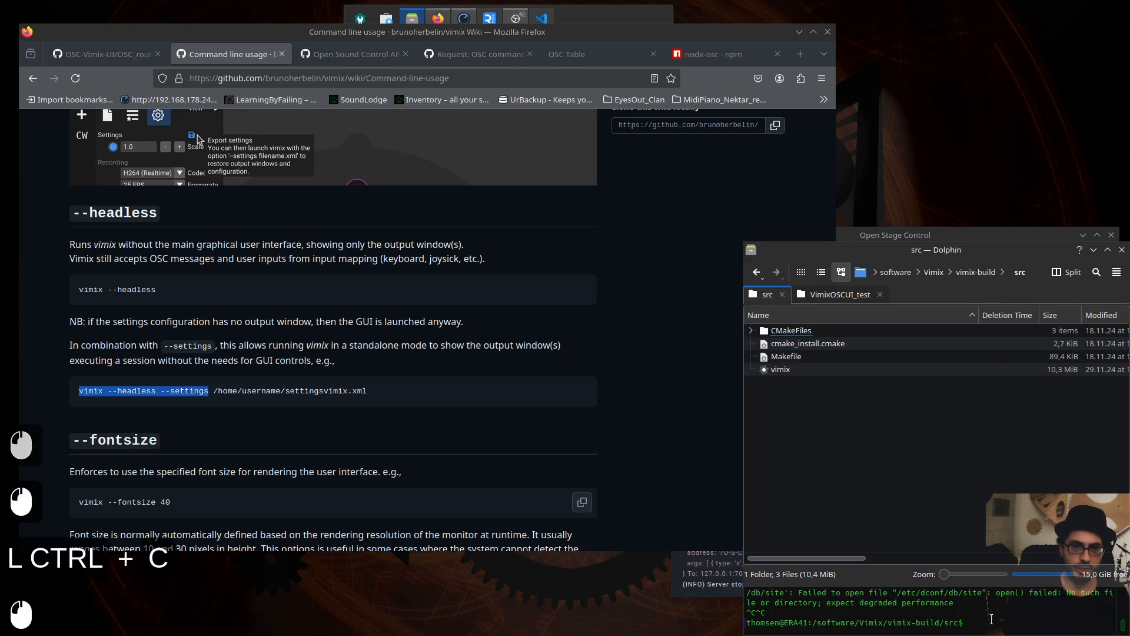
{"action": "type", "text": "./"}
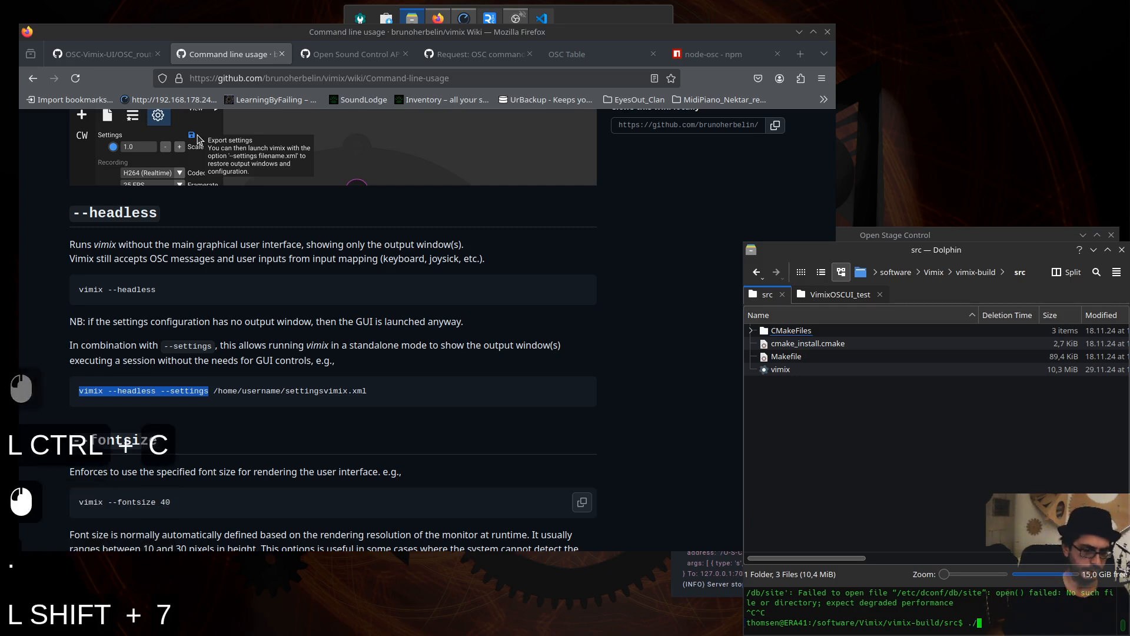
{"action": "key", "text": "ctrl+shift+v"}
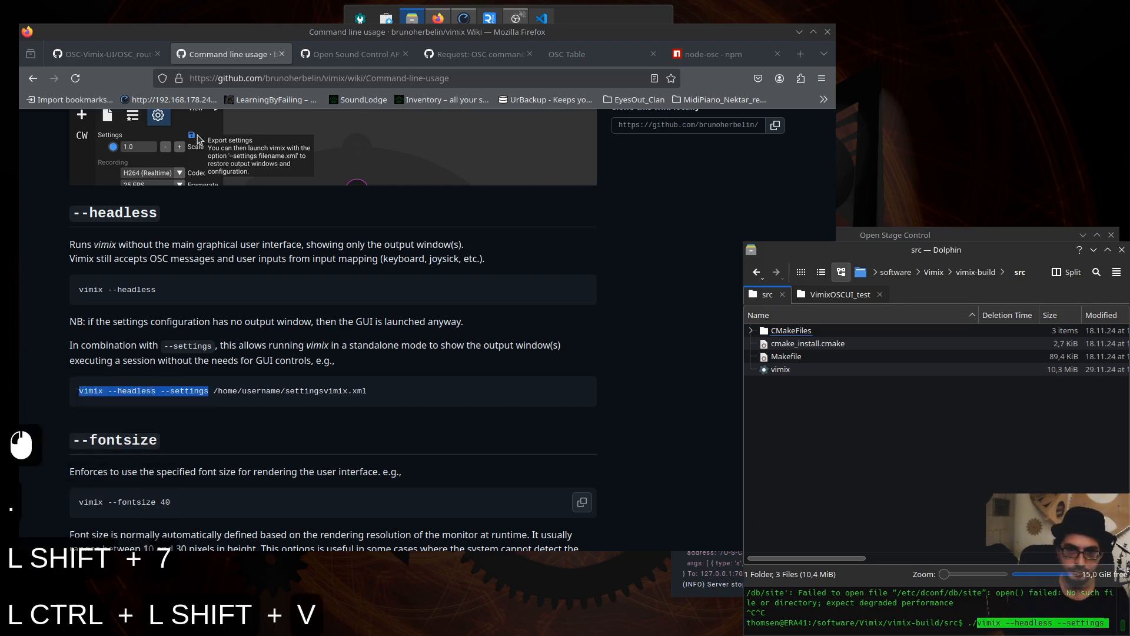
{"action": "key", "text": "Right"}
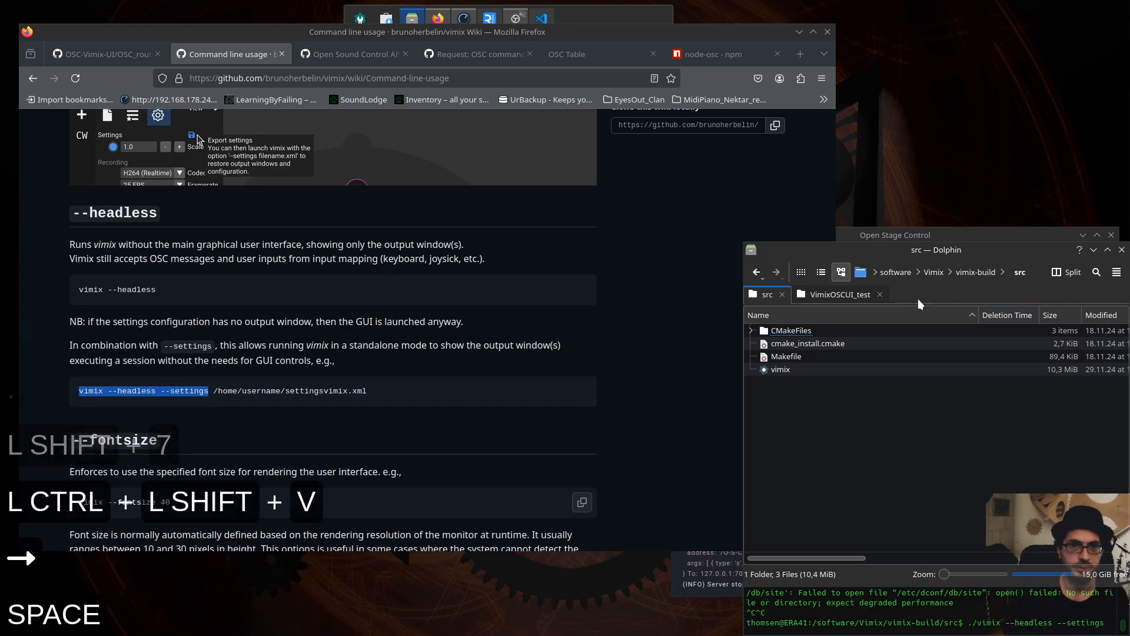
Copy the VimixOSCUI_test folder path and run ./vimix --headless --settings with that folder's 04_settings.xml from the src folder's terminal
{"action": "left_click", "coordinate": [845, 297]}
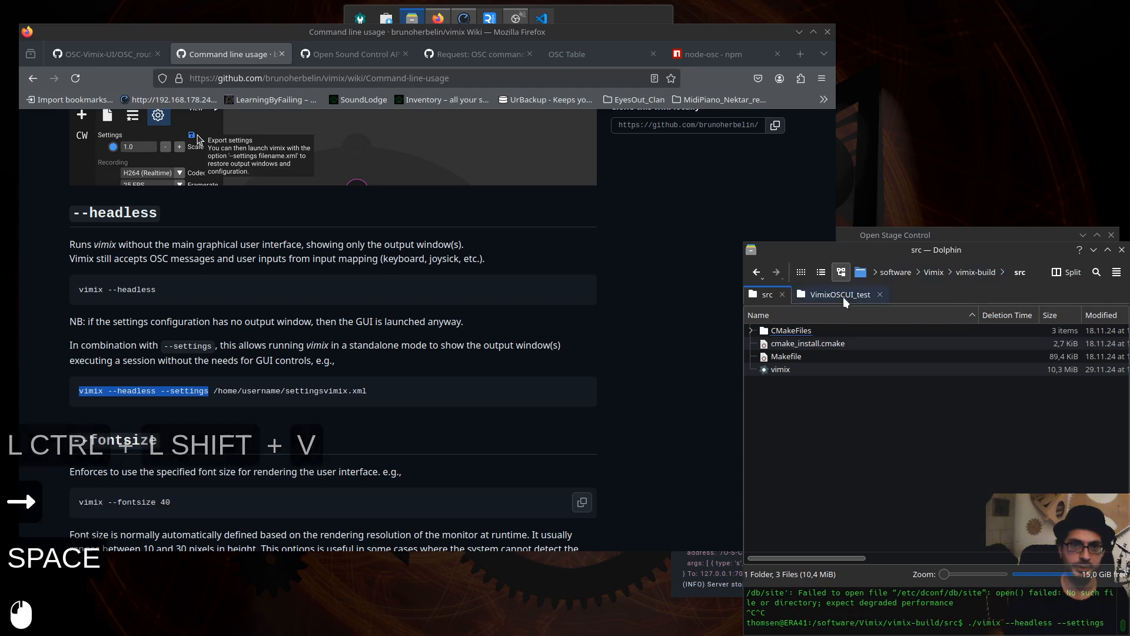
{"action": "left_click", "coordinate": [995, 273]}
{"action": "left_click", "coordinate": [996, 273]}
{"action": "key", "text": "ctrl+a"}
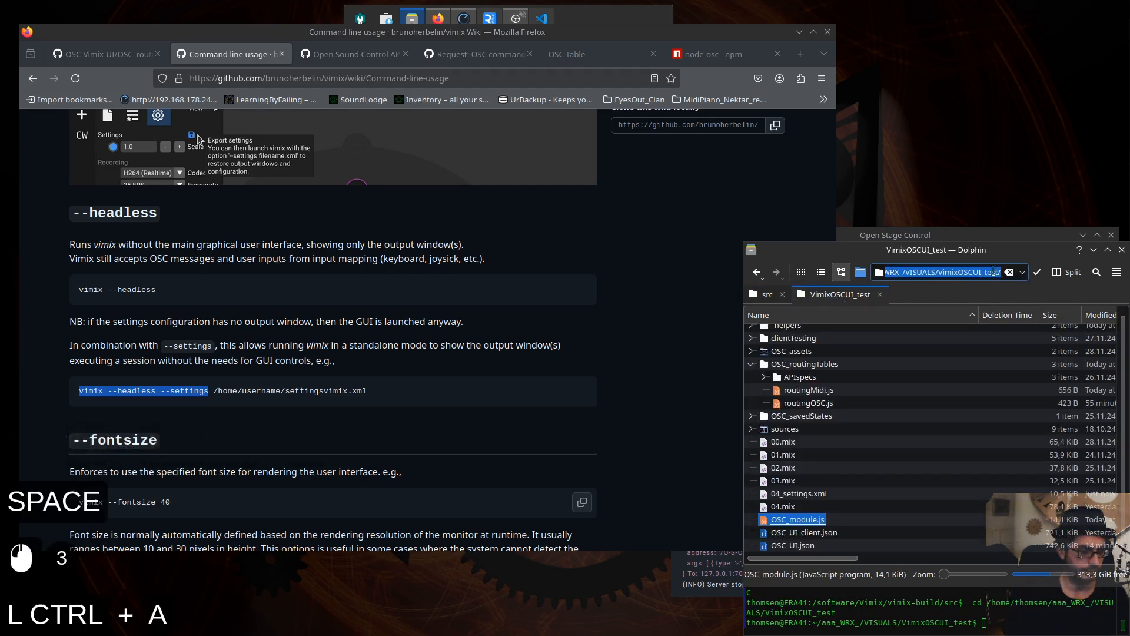
{"action": "key", "text": "ctrl+c"}
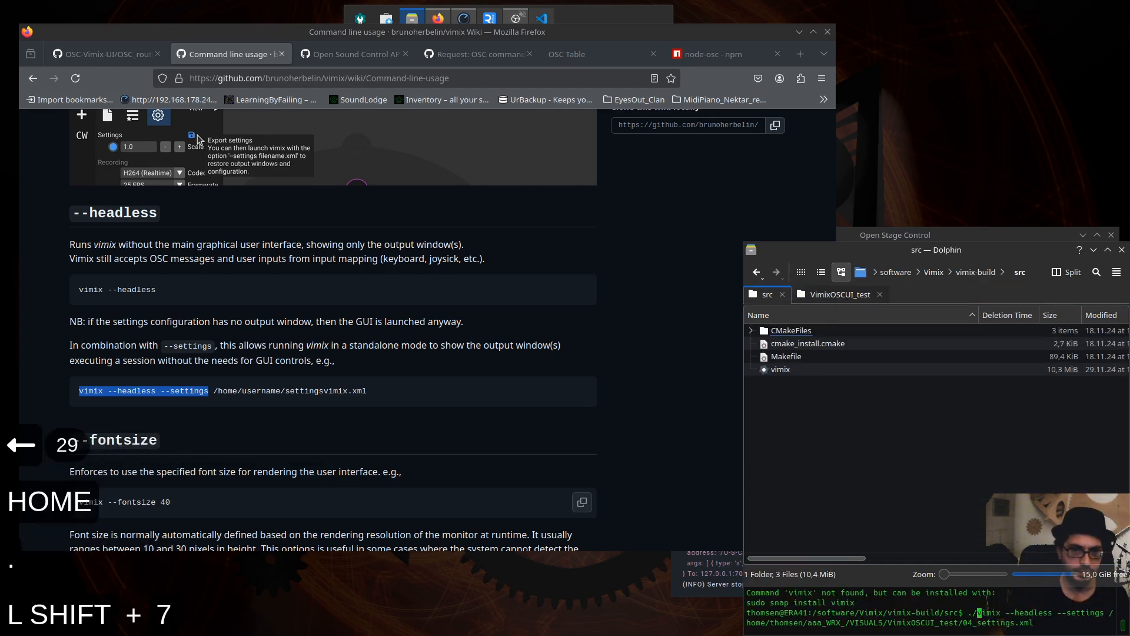
{"action": "key", "text": "Return"}
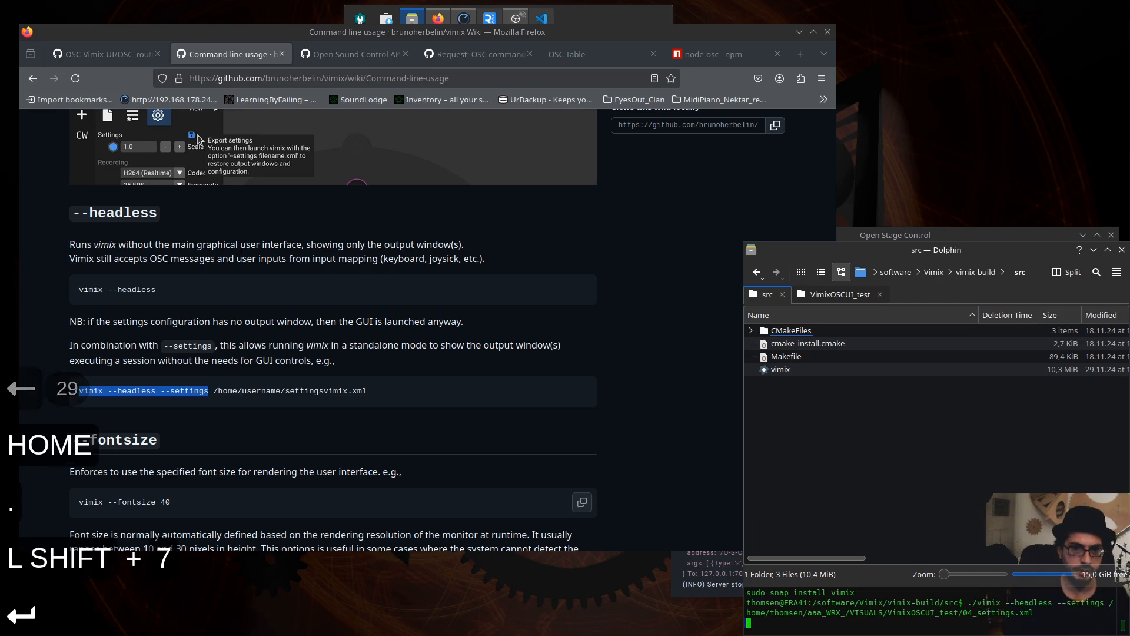
Minimize the Firefox window and move the Open Stage Control launcher out from behind Dolphin
{"action": "left_click", "coordinate": [794, 35]}
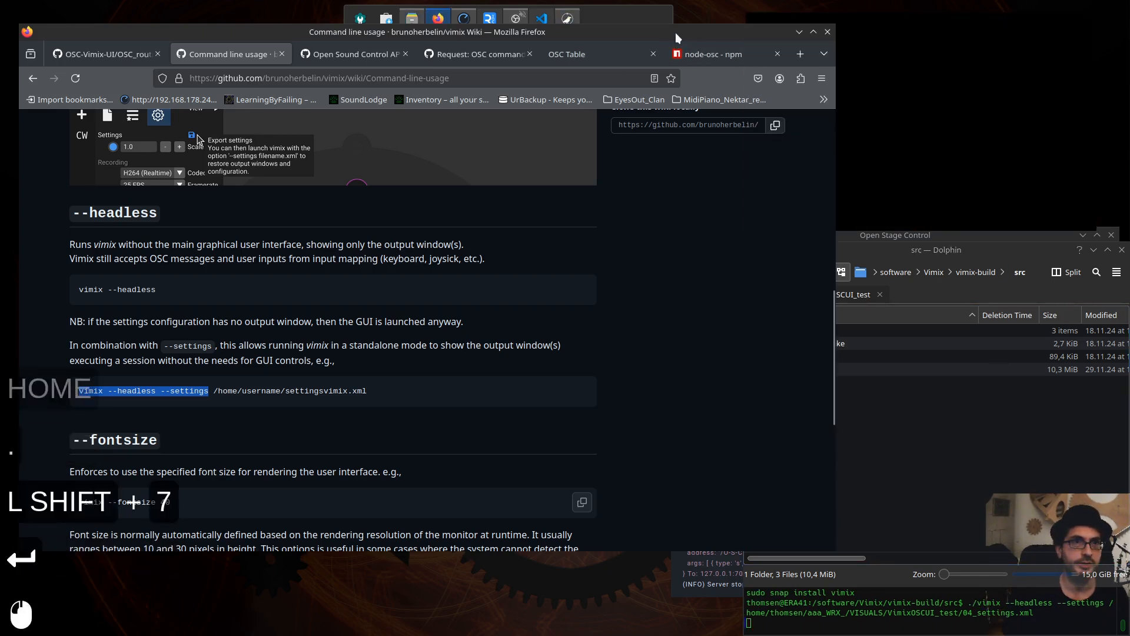
{"action": "left_click", "coordinate": [798, 32]}
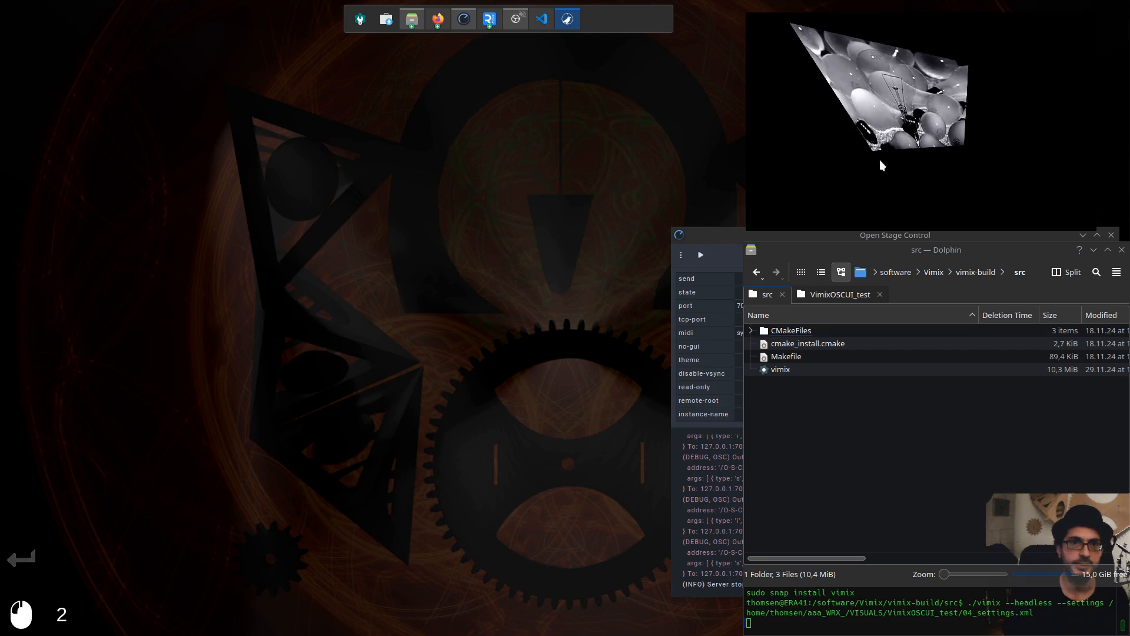
{"action": "left_click_drag", "start_coordinate": [733, 235], "coordinate": [459, 258]}
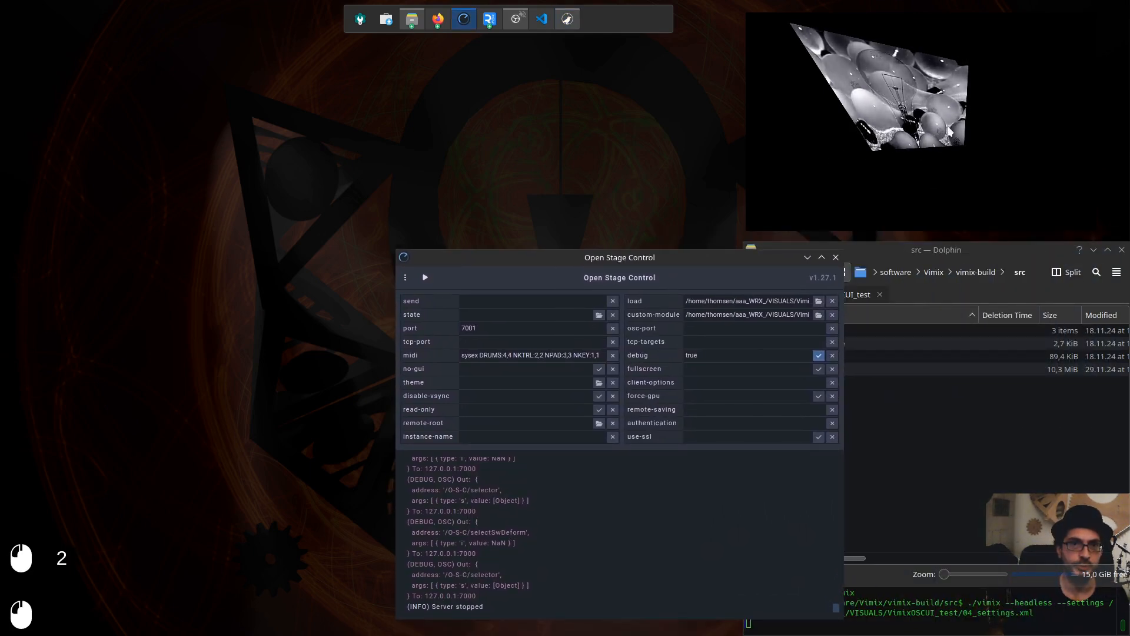
Show the VimixOSCUI_test folder in Dolphin and collapse its OSC_routingTables subfolder
{"action": "left_click", "coordinate": [825, 353]}
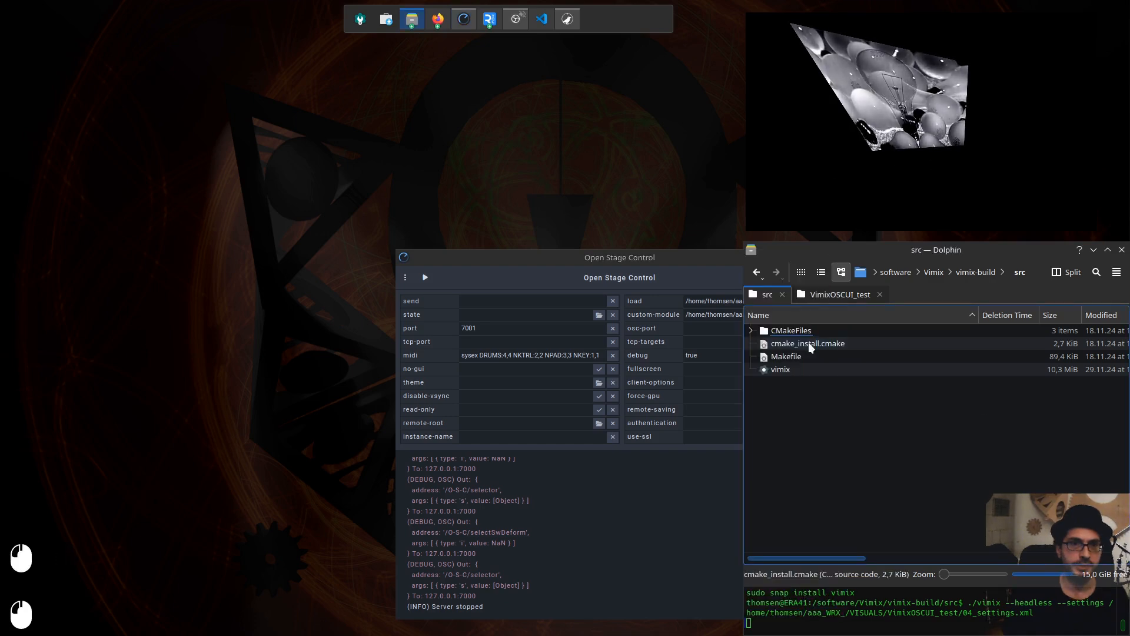
{"action": "left_click", "coordinate": [840, 295]}
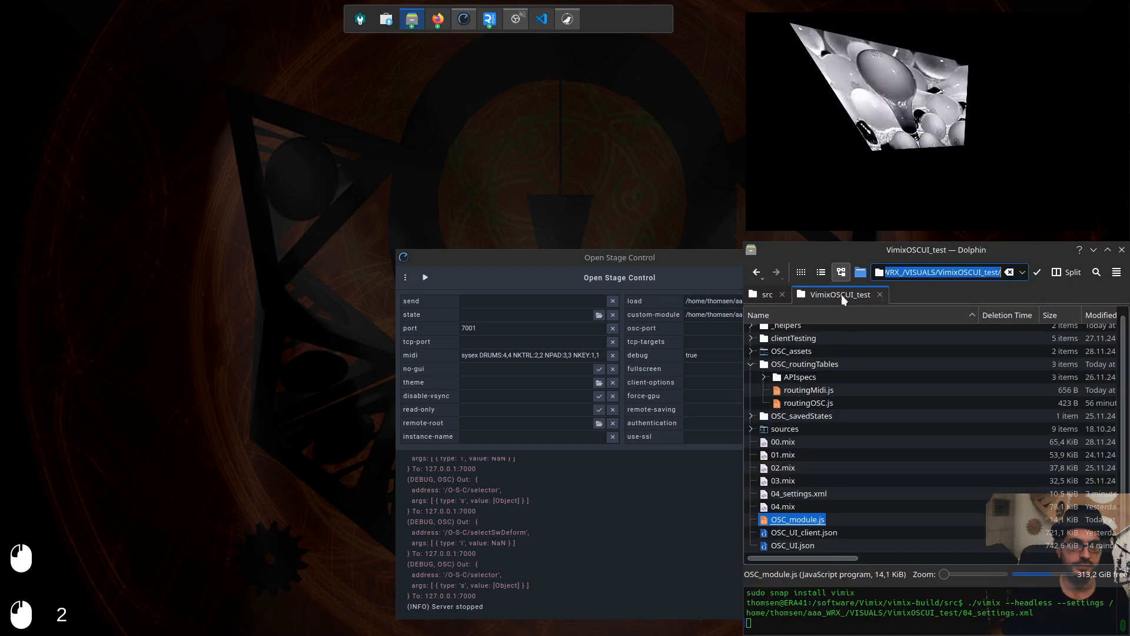
{"action": "left_click", "coordinate": [751, 363]}
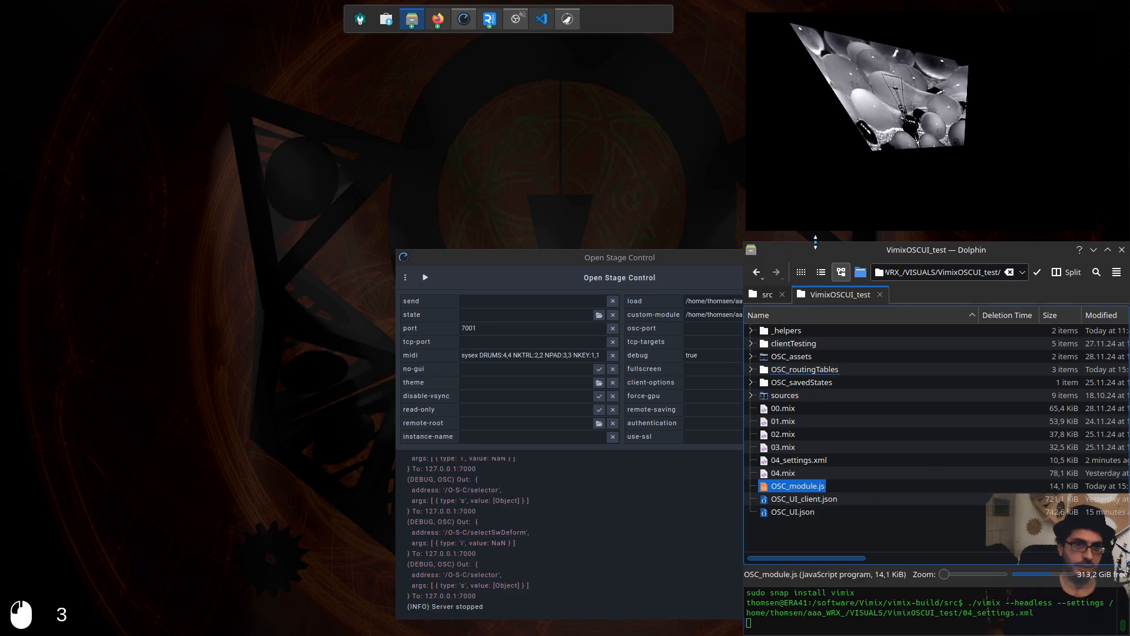
Start the Open Stage Control server and reposition the OSC_UI.json client window beside Dolphin
{"action": "left_click_drag", "start_coordinate": [662, 257], "coordinate": [854, 252]}
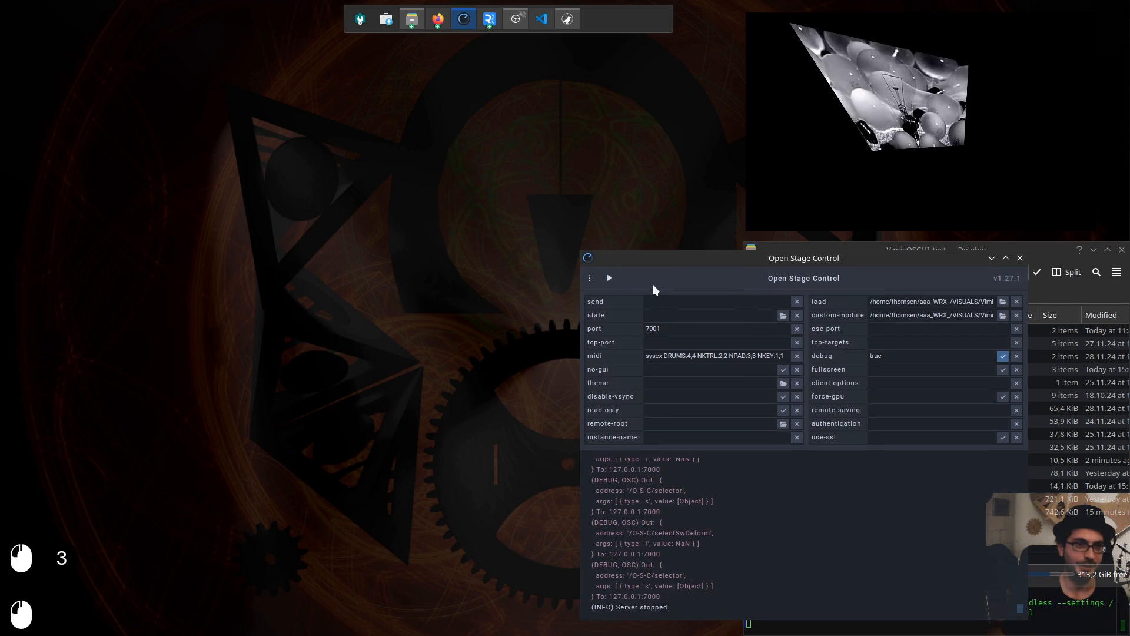
{"action": "left_click", "coordinate": [610, 277]}
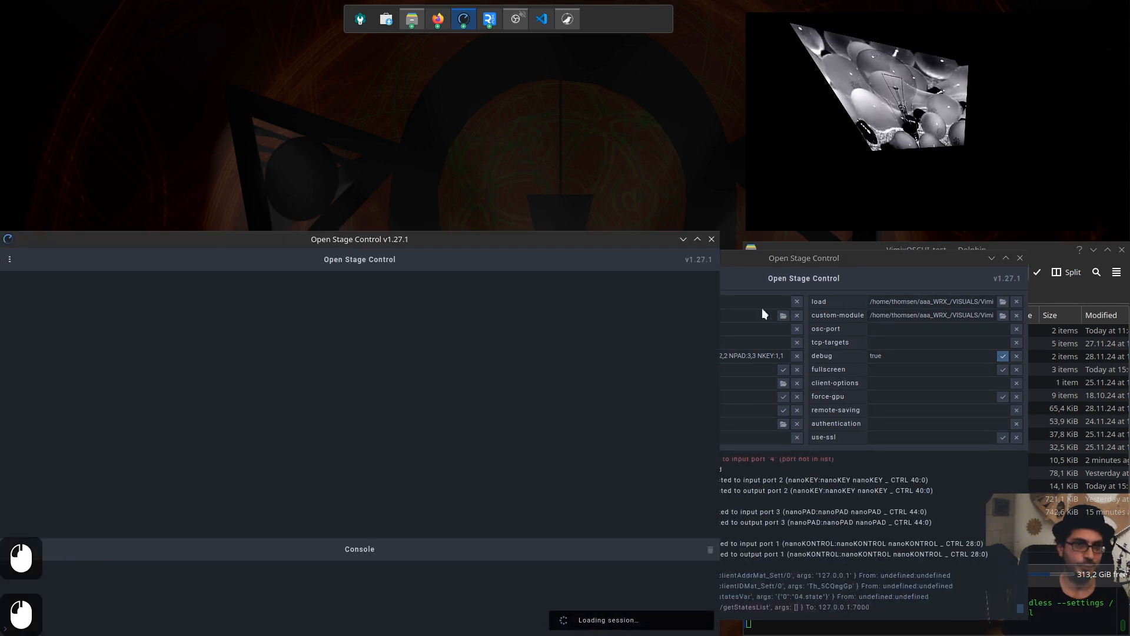
{"action": "left_click_drag", "start_coordinate": [476, 237], "coordinate": [514, 233]}
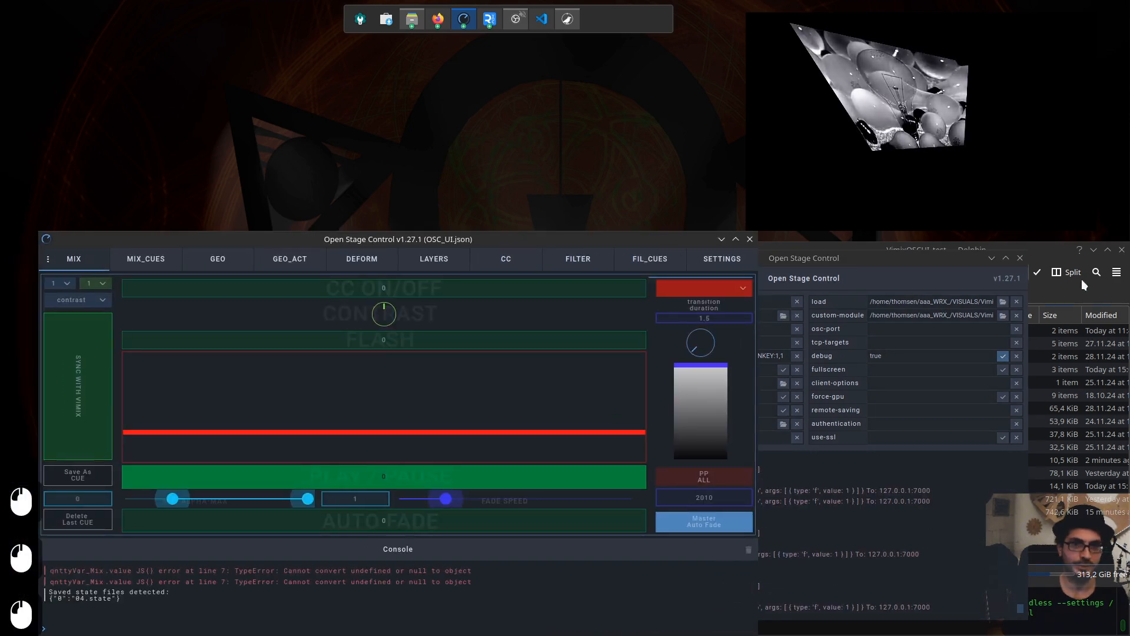
Copy the VimixOSCUI_test folder path from Dolphin and enter it as the vimix file path in the OSC interface's settings
{"action": "left_click", "coordinate": [1048, 247]}
{"action": "left_click", "coordinate": [942, 272]}
{"action": "key", "text": "ctrl+a"}
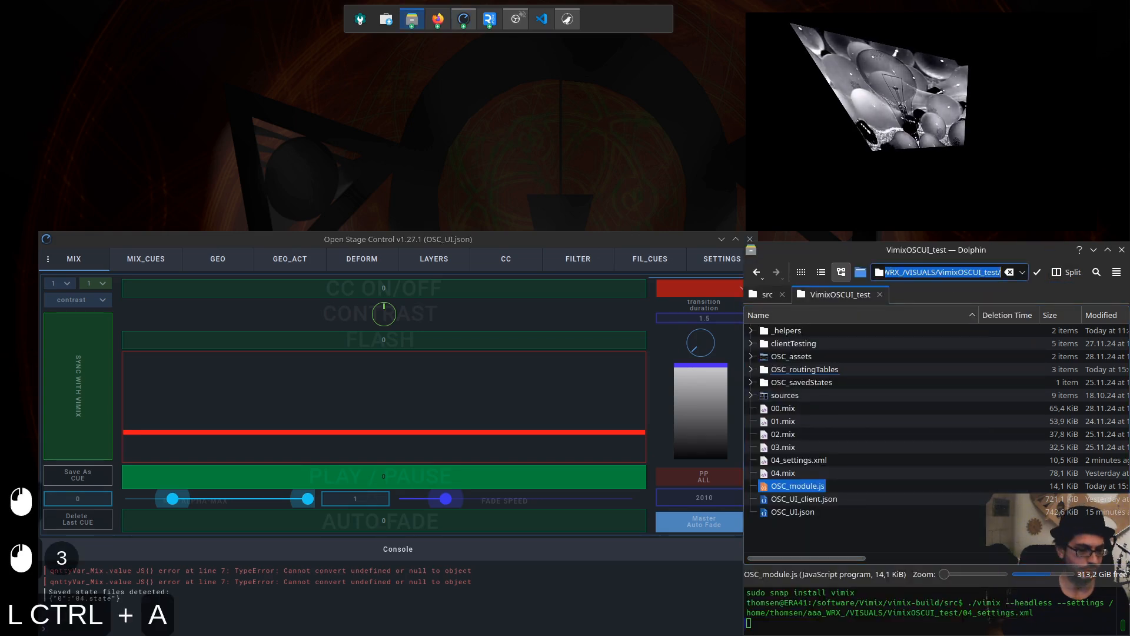
{"action": "key", "text": "ctrl+c"}
{"action": "left_click", "coordinate": [721, 259]}
{"action": "left_click", "coordinate": [469, 322]}
{"action": "key", "text": "ctrl+v"}
{"action": "key", "text": "Return"}
Load the 04.mix session from the vimix file list in the OSC interface
{"action": "left_click", "coordinate": [733, 285]}
{"action": "left_click", "coordinate": [730, 288]}
{"action": "left_click", "coordinate": [680, 339]}
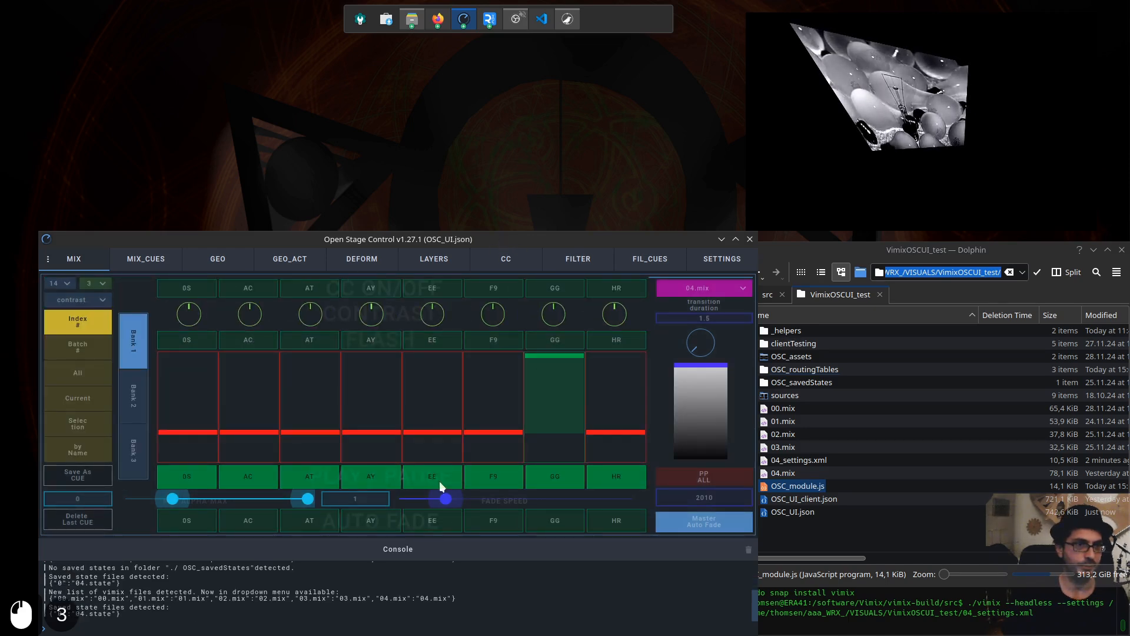
Raise the Bank 1 mix faders for 0S, AC, AT, AY, EE, F9 and HR, and lower the GG fader
{"action": "left_click", "coordinate": [199, 419]}
{"action": "left_click_drag", "start_coordinate": [198, 418], "coordinate": [196, 359]}
{"action": "left_click", "coordinate": [251, 401]}
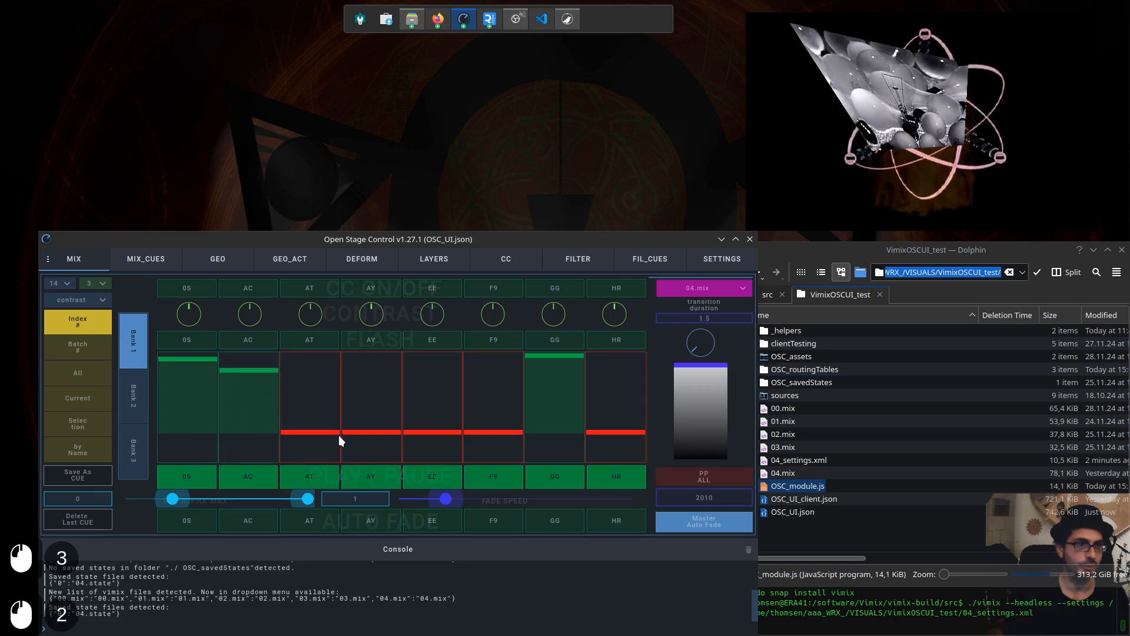
{"action": "left_click", "coordinate": [319, 392]}
{"action": "left_click_drag", "start_coordinate": [383, 381], "coordinate": [383, 373]}
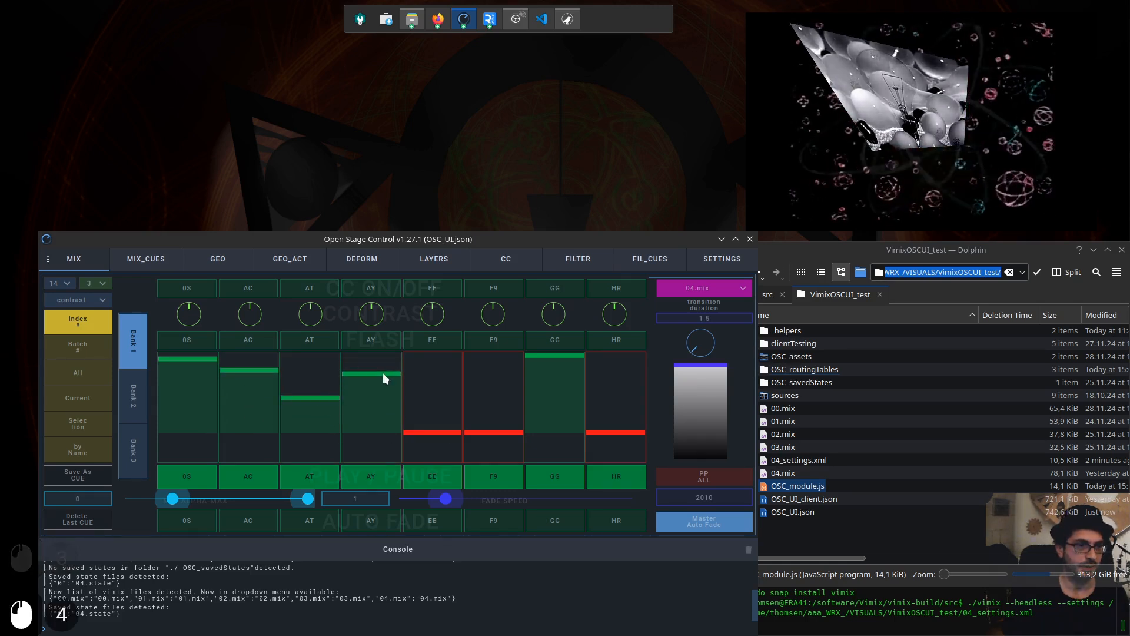
{"action": "left_click", "coordinate": [436, 406]}
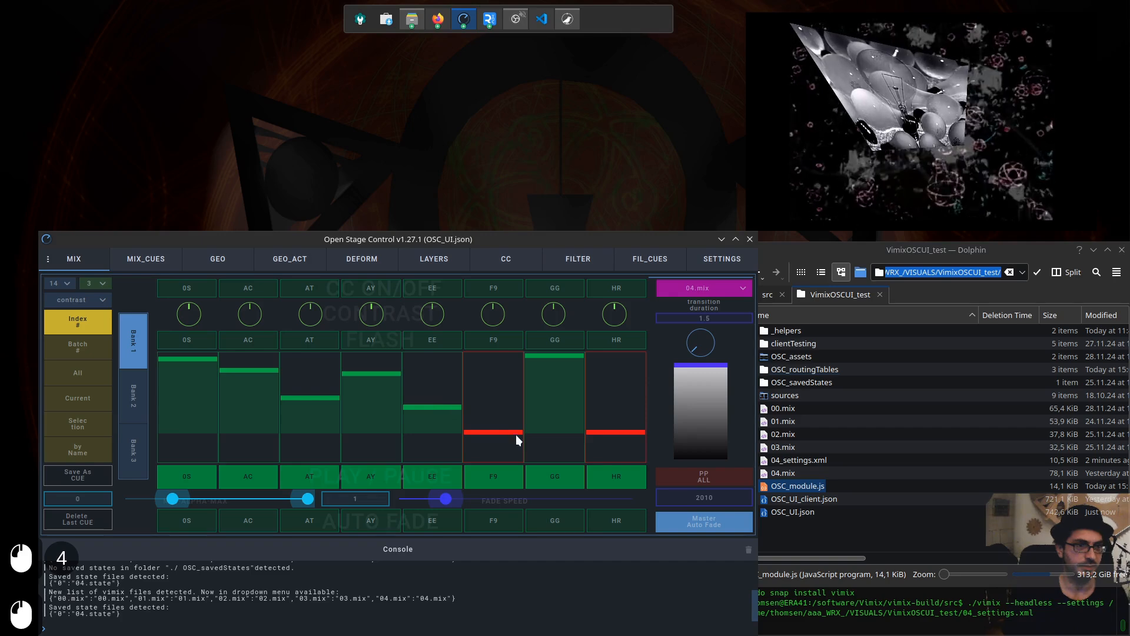
{"action": "left_click", "coordinate": [507, 381]}
{"action": "left_click", "coordinate": [563, 412]}
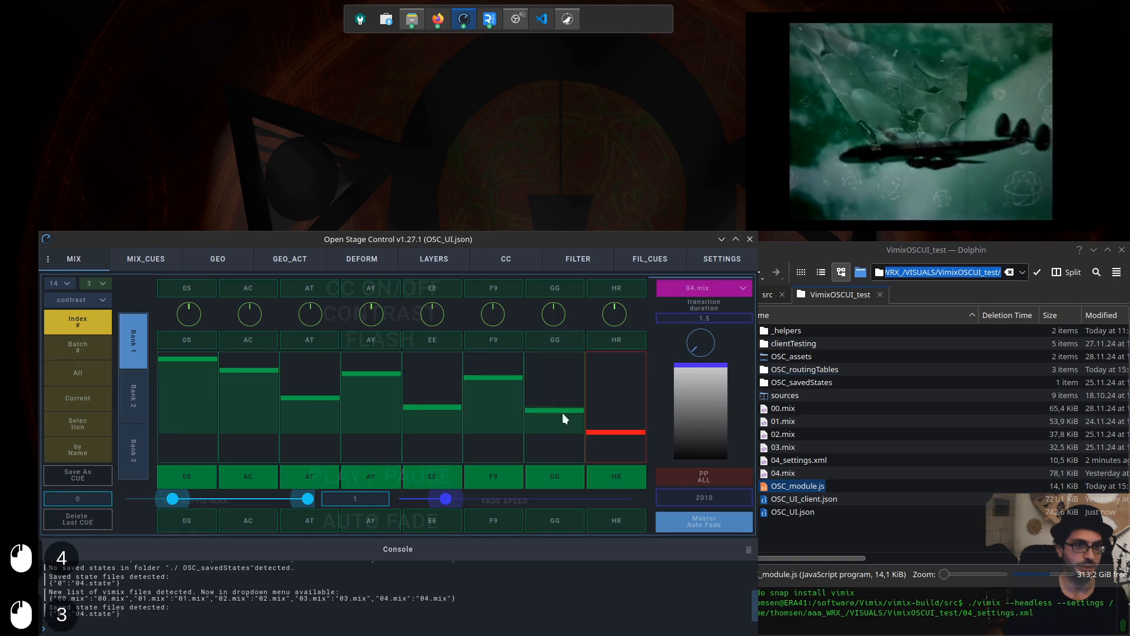
{"action": "left_click", "coordinate": [564, 402]}
{"action": "left_click", "coordinate": [627, 372]}
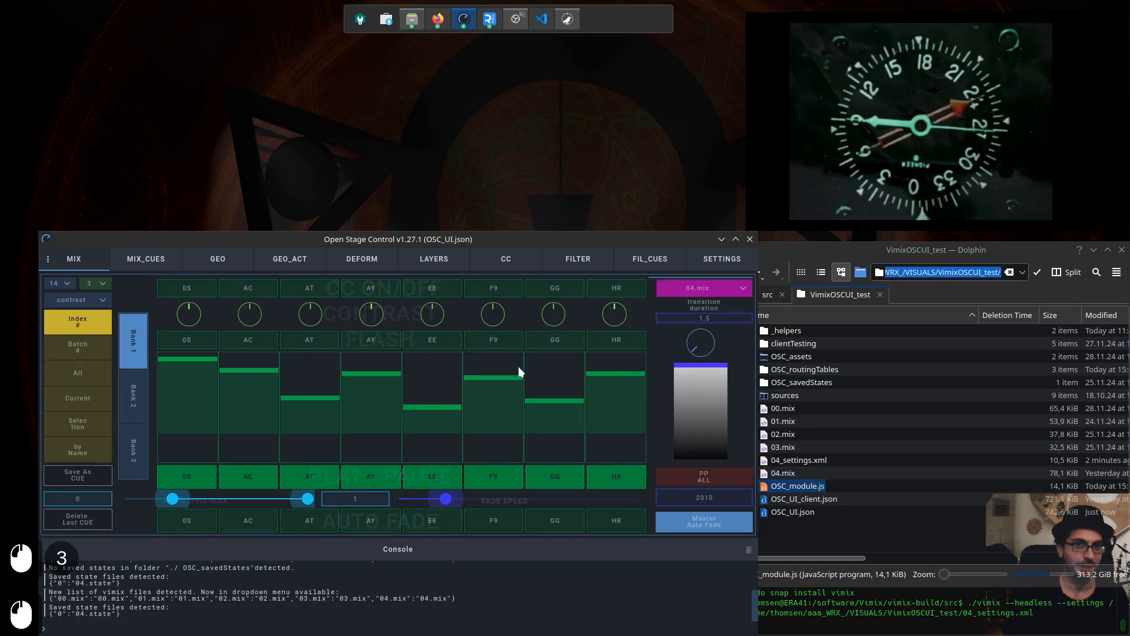
{"action": "key", "text": "F13"}
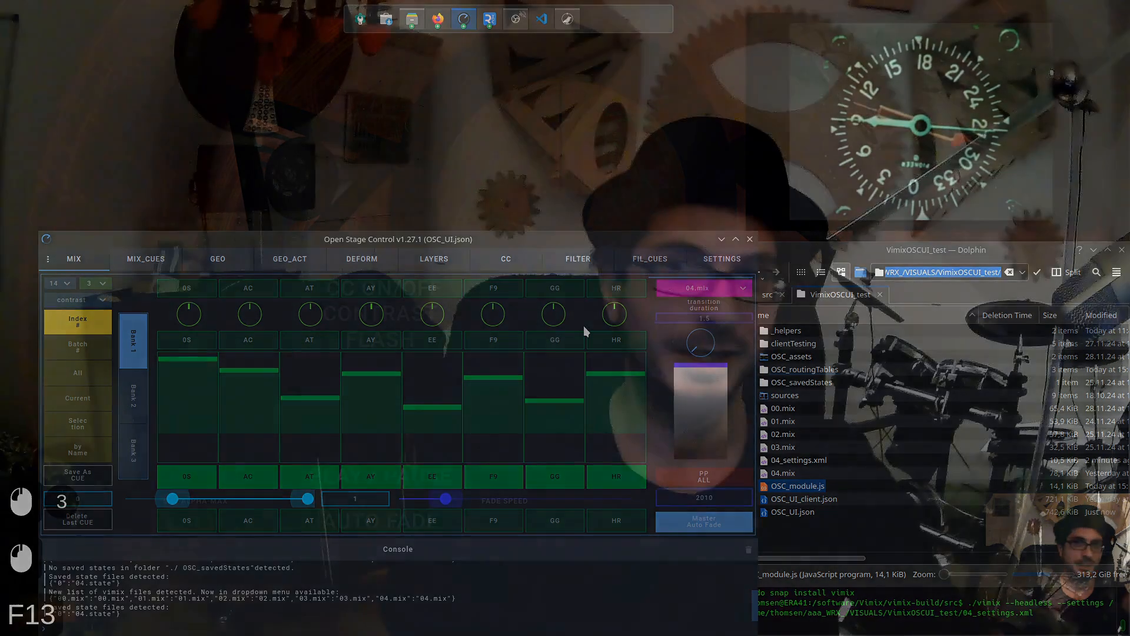